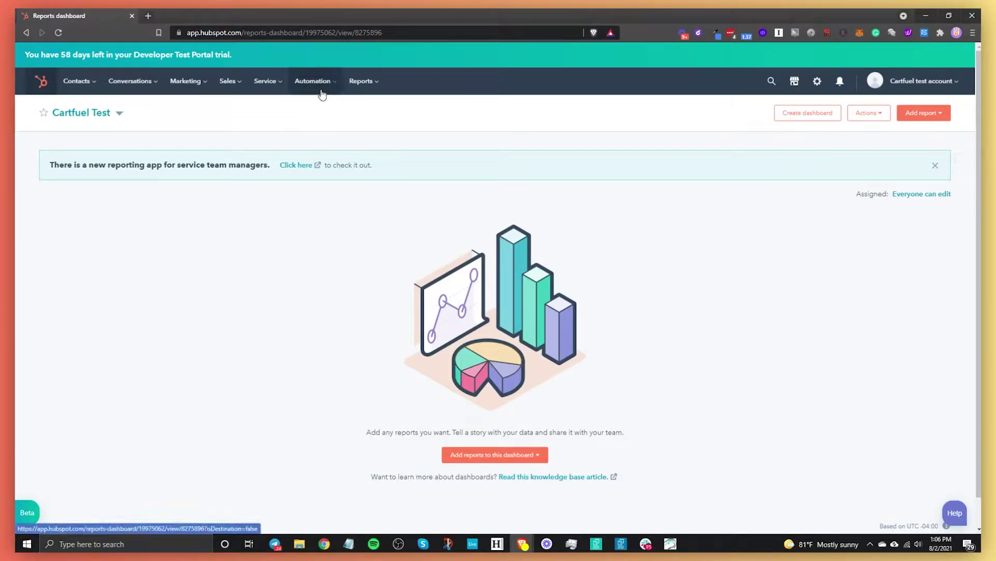
Step: Go from the reports dashboard to the Workflows list under Automation
{"action": "mouse_move", "coordinate": [319, 83]}
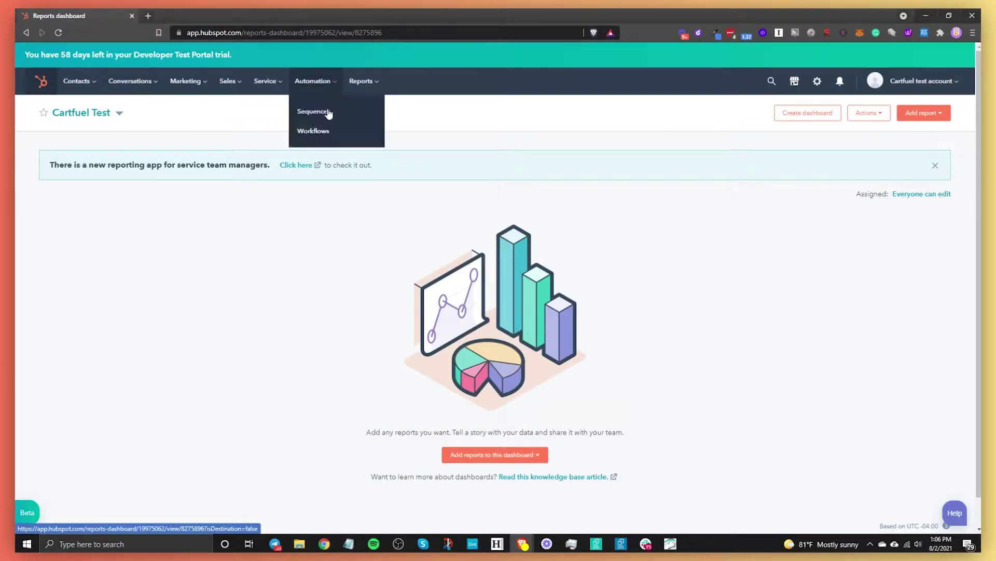
{"action": "left_click", "coordinate": [316, 136]}
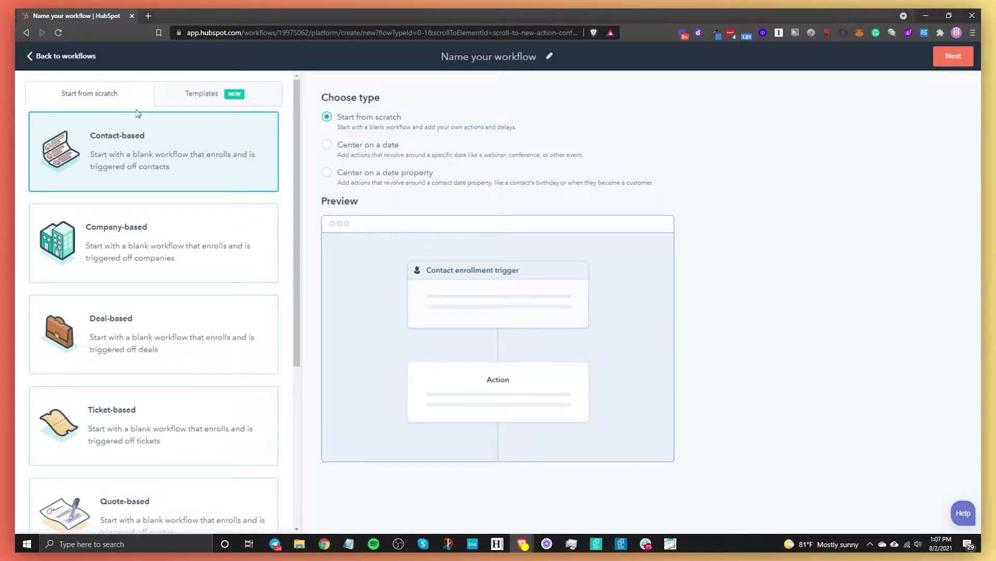
{"action": "left_click", "coordinate": [194, 100]}
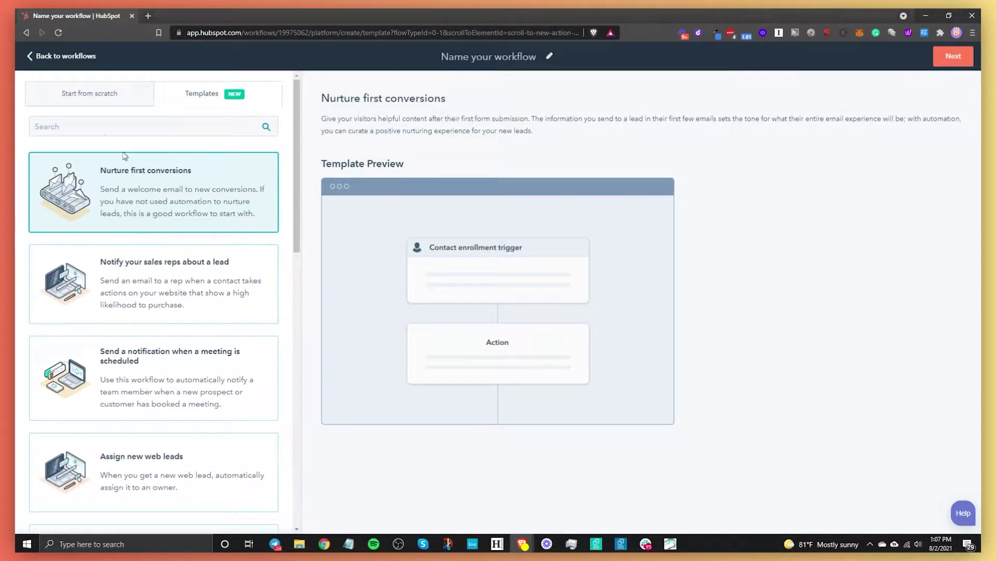
{"action": "left_click", "coordinate": [82, 97]}
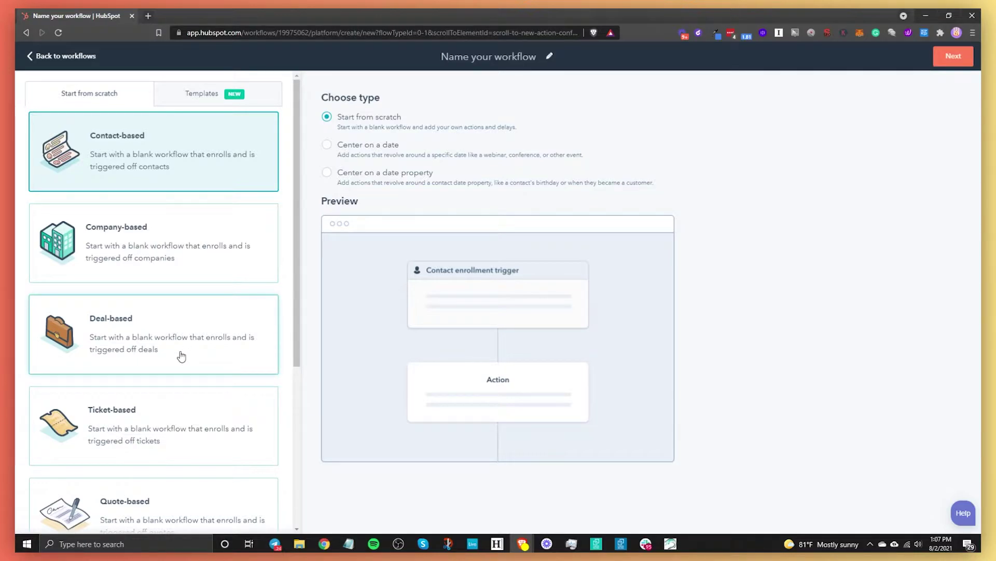
{"action": "scroll", "coordinate": [156, 433], "scroll_direction": "down", "scroll_amount": 4}
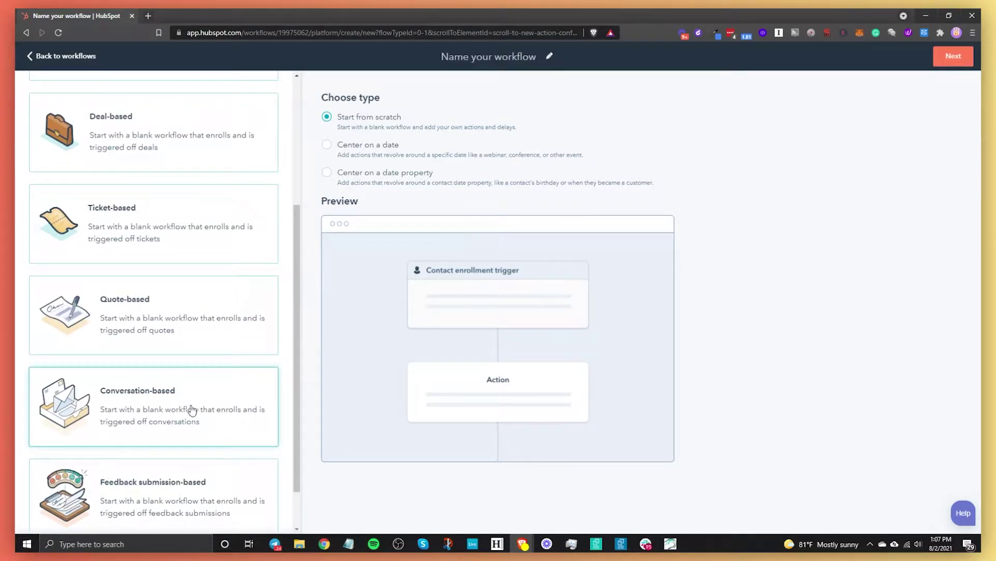
{"action": "scroll", "coordinate": [195, 406], "scroll_direction": "down", "scroll_amount": 1}
{"action": "scroll", "coordinate": [197, 434], "scroll_direction": "up", "scroll_amount": 5}
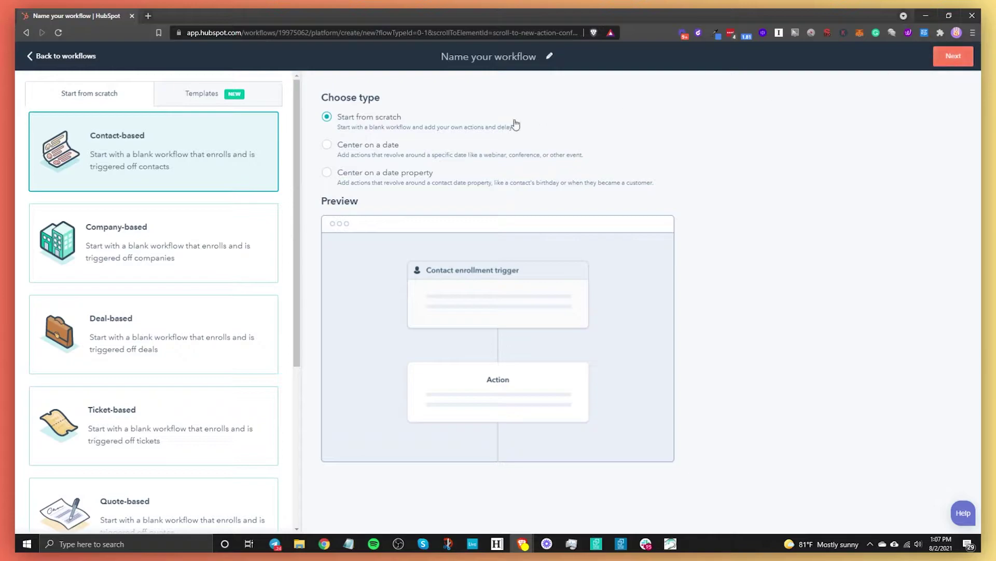
Step: Create the contact-based workflow and name it 'Test Contact Based Workflow', fixing the typo
{"action": "left_click", "coordinate": [970, 61]}
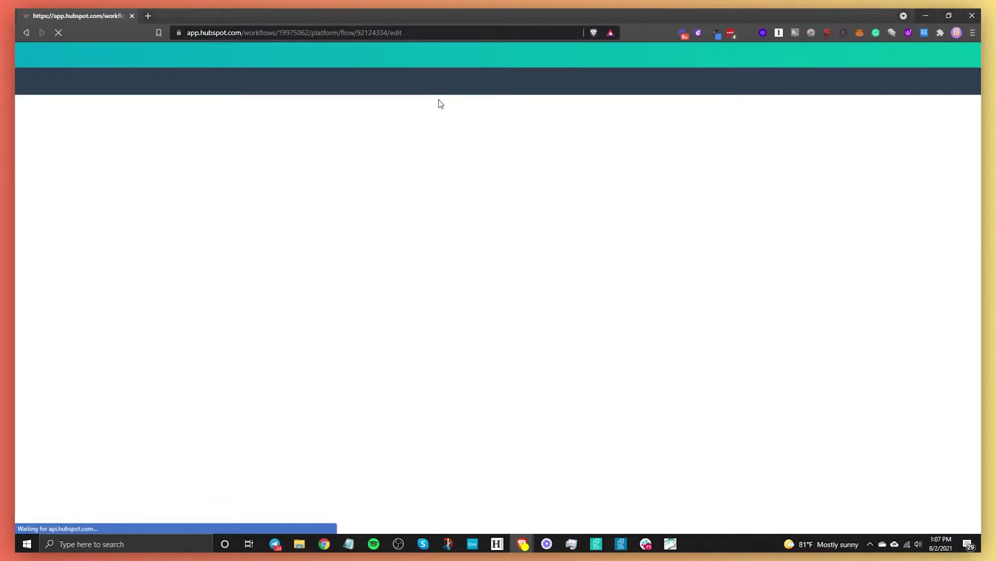
{"action": "left_click", "coordinate": [439, 85]}
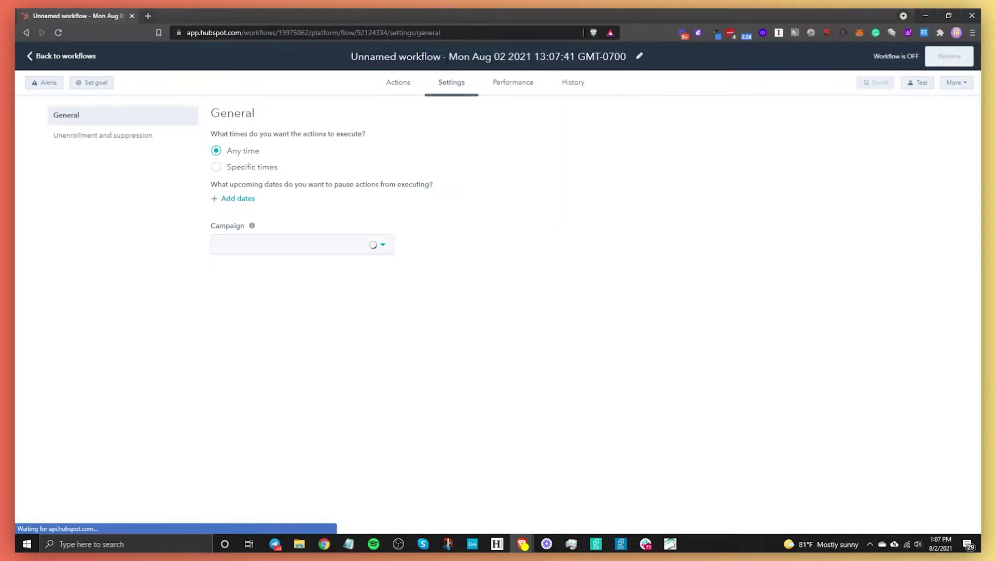
{"action": "left_click", "coordinate": [434, 54]}
{"action": "type", "text": "Test Contact "}
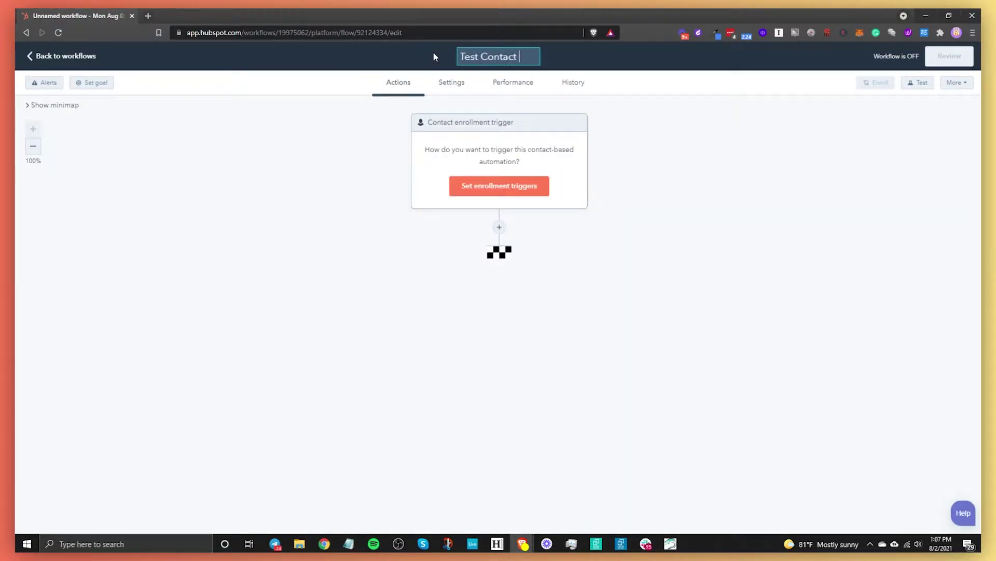
{"action": "type", "text": "Based Worflow"}
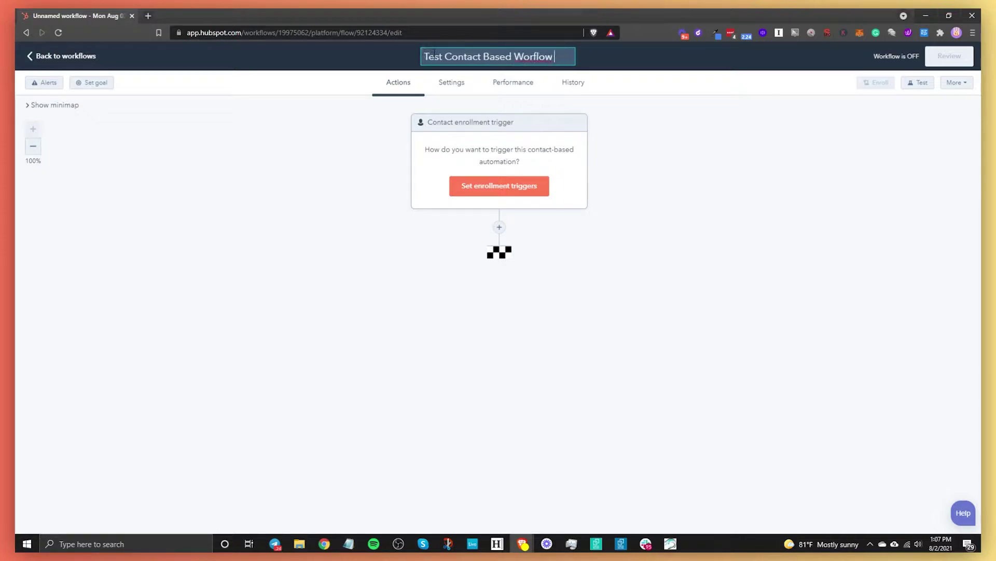
{"action": "key", "text": "BackSpace"}
{"action": "key", "text": "BackSpace"}
{"action": "key", "text": "BackSpace"}
{"action": "key", "text": "BackSpace"}
{"action": "key", "text": "BackSpace"}
{"action": "type", "text": "kflow"}
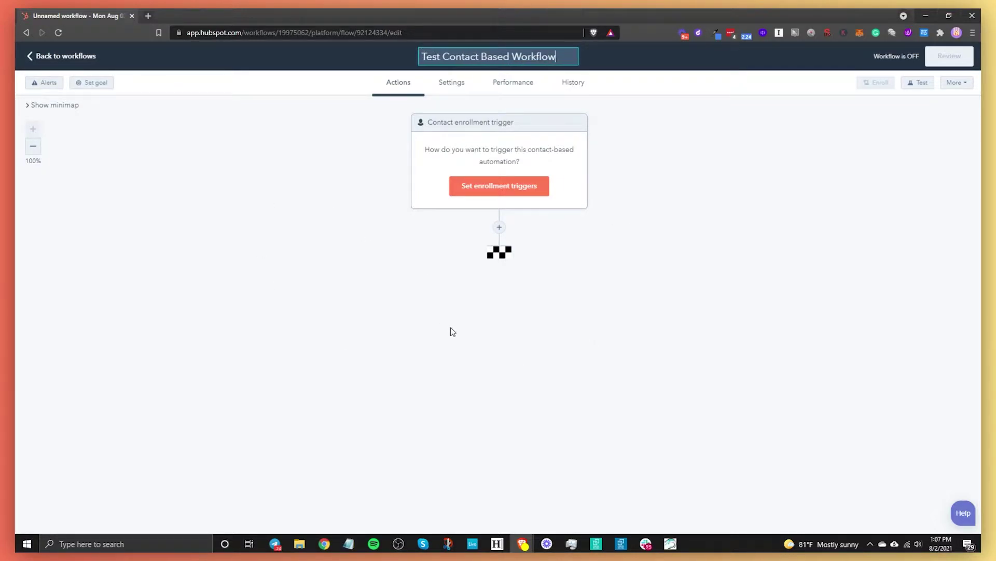
Step: Browse the contact properties available as enrollment triggers
{"action": "left_click", "coordinate": [516, 194]}
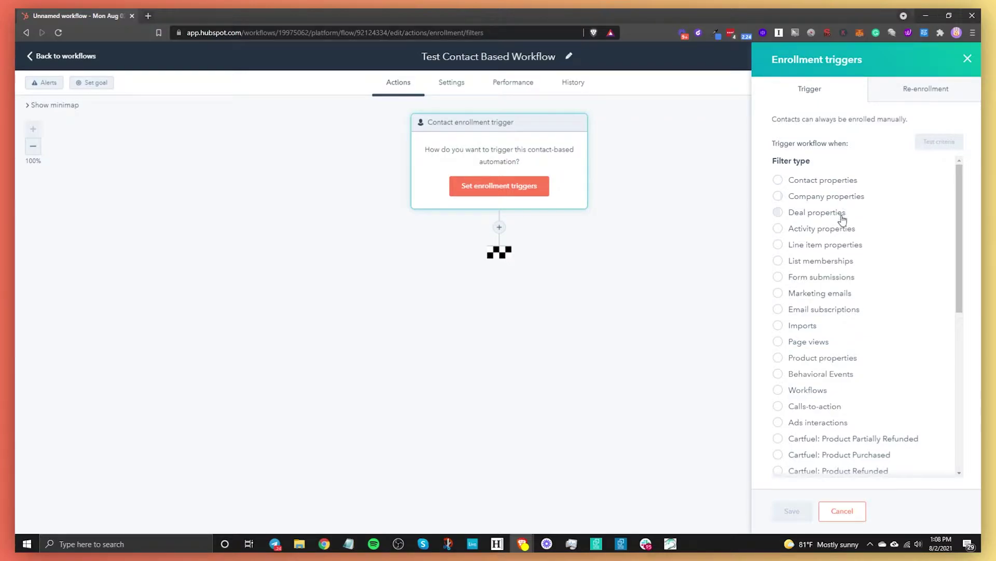
{"action": "left_click", "coordinate": [830, 183]}
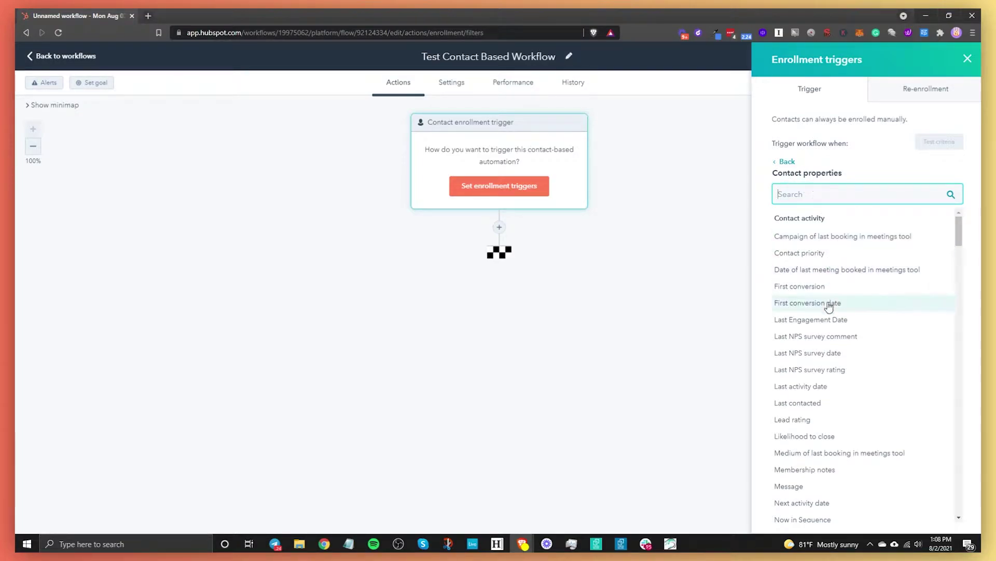
{"action": "scroll", "coordinate": [829, 308], "scroll_direction": "down", "scroll_amount": 4}
{"action": "scroll", "coordinate": [828, 306], "scroll_direction": "down", "scroll_amount": 2}
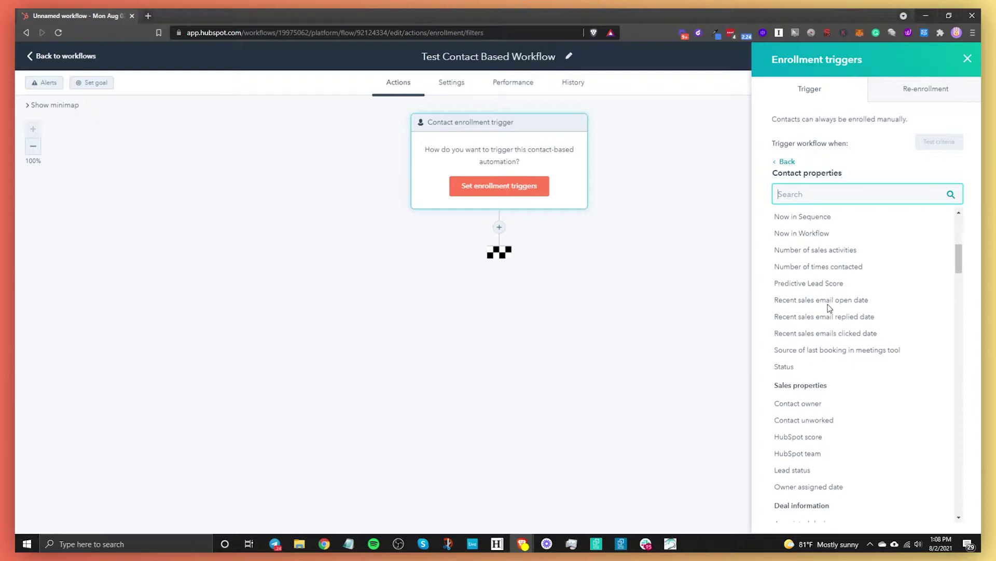
{"action": "scroll", "coordinate": [816, 388], "scroll_direction": "up", "scroll_amount": 9}
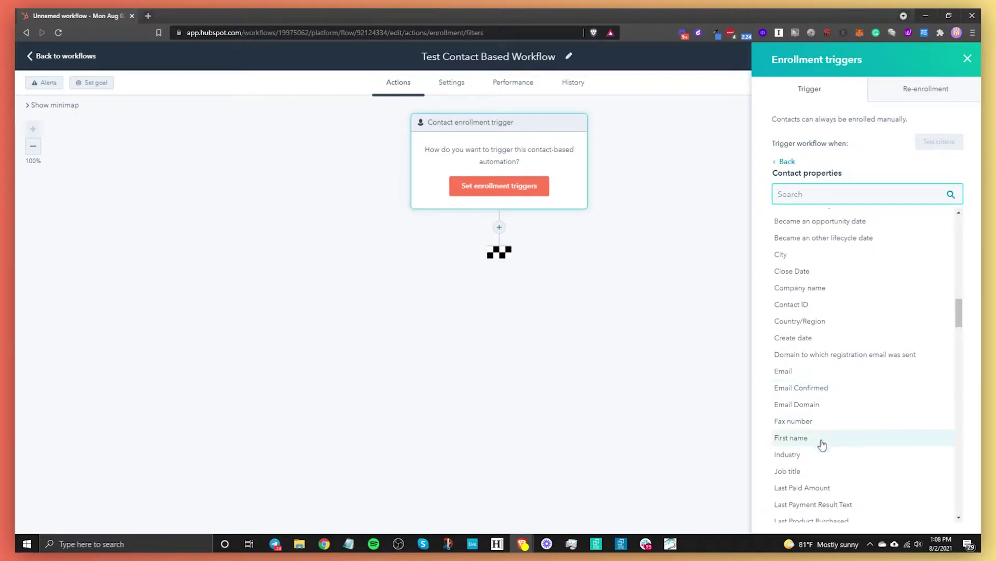
{"action": "scroll", "coordinate": [821, 441], "scroll_direction": "down", "scroll_amount": 2}
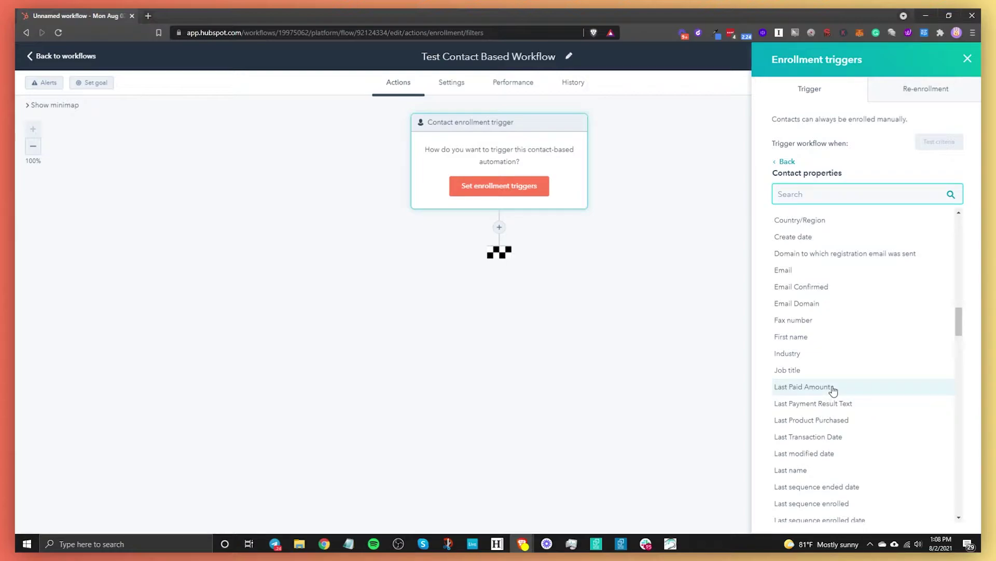
{"action": "scroll", "coordinate": [833, 390], "scroll_direction": "up", "scroll_amount": 15}
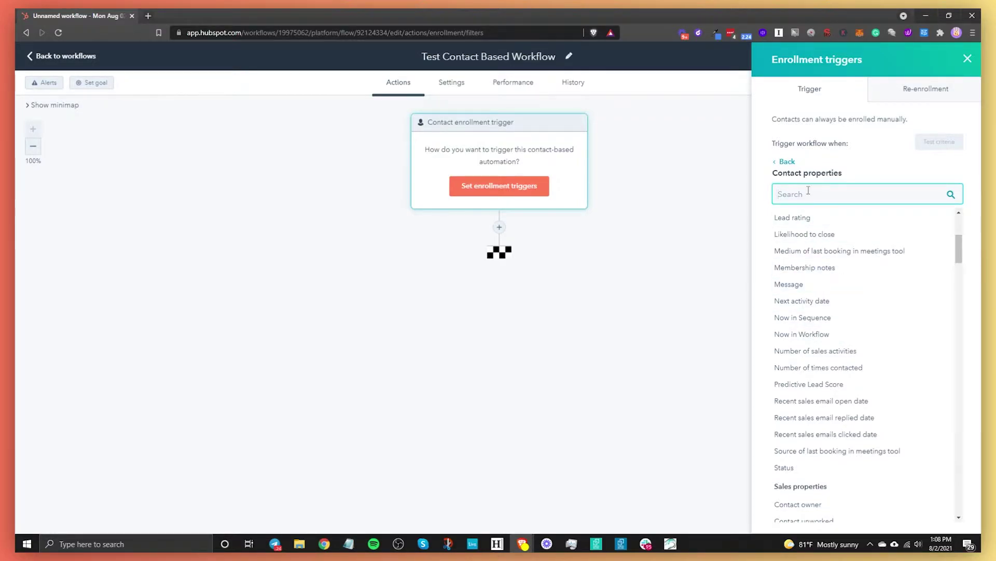
{"action": "scroll", "coordinate": [831, 275], "scroll_direction": "up", "scroll_amount": 4}
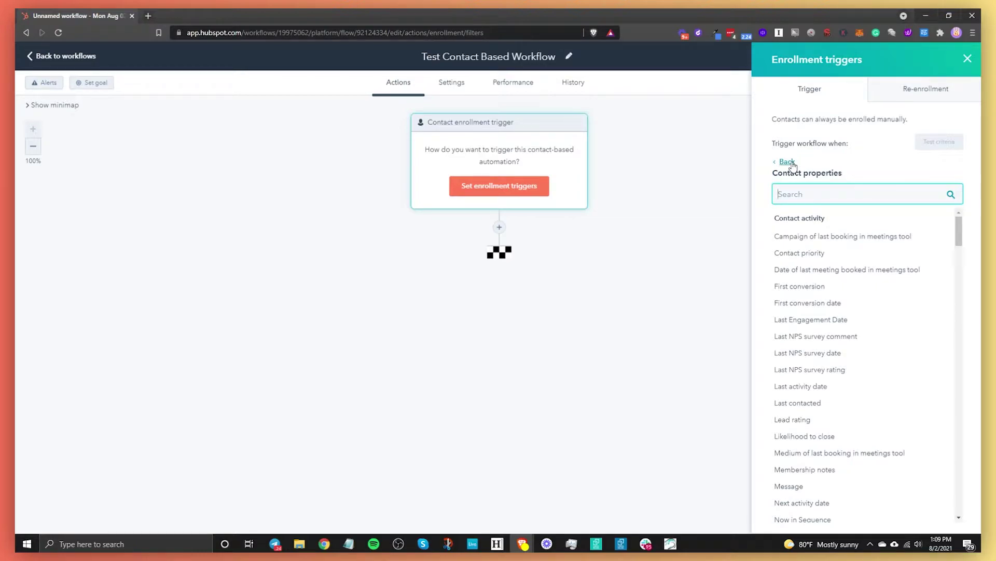
Step: Apply a form-submission trigger for 'Cartfuel - New Test Form' on any page
{"action": "left_click", "coordinate": [788, 162]}
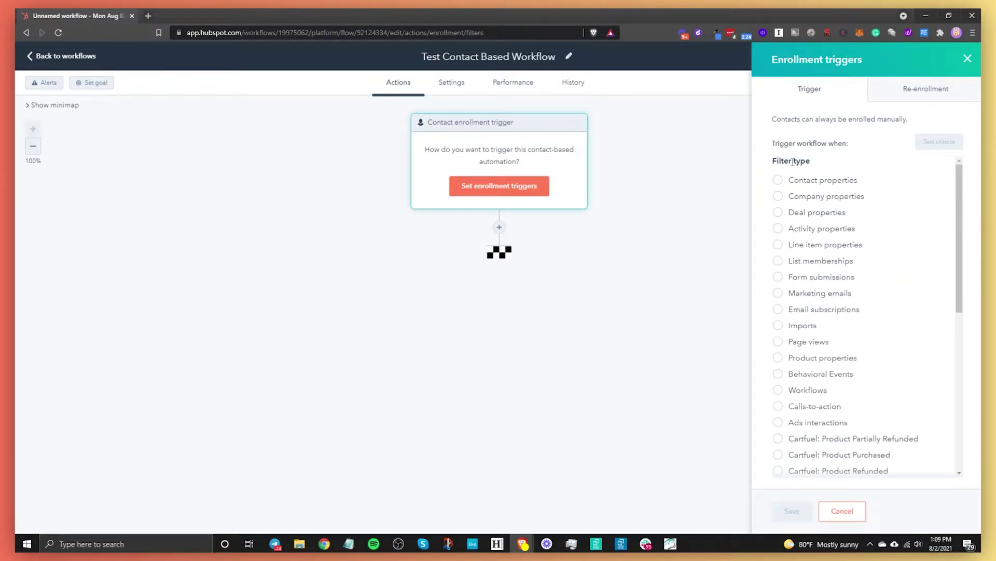
{"action": "left_click", "coordinate": [832, 280]}
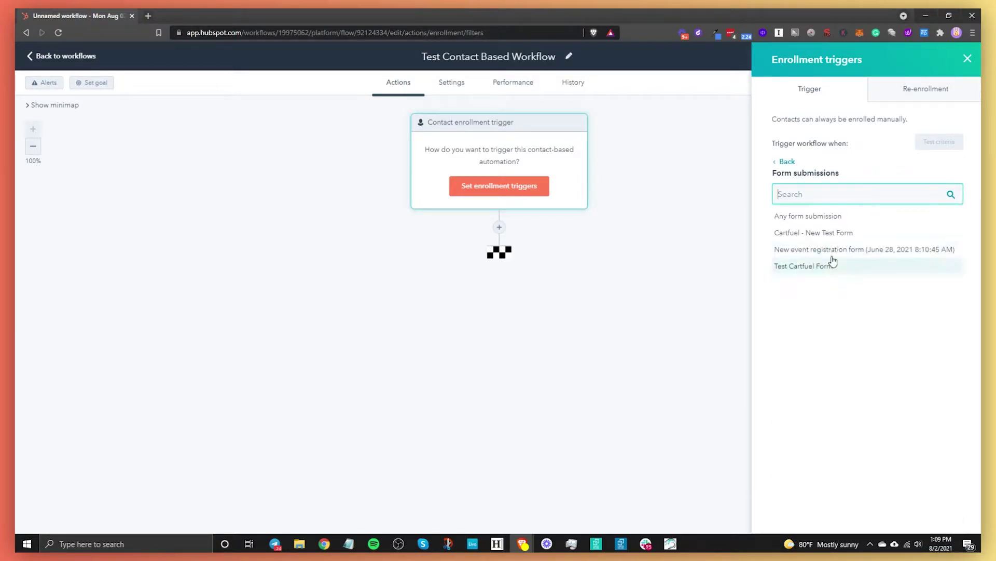
{"action": "left_click", "coordinate": [826, 231]}
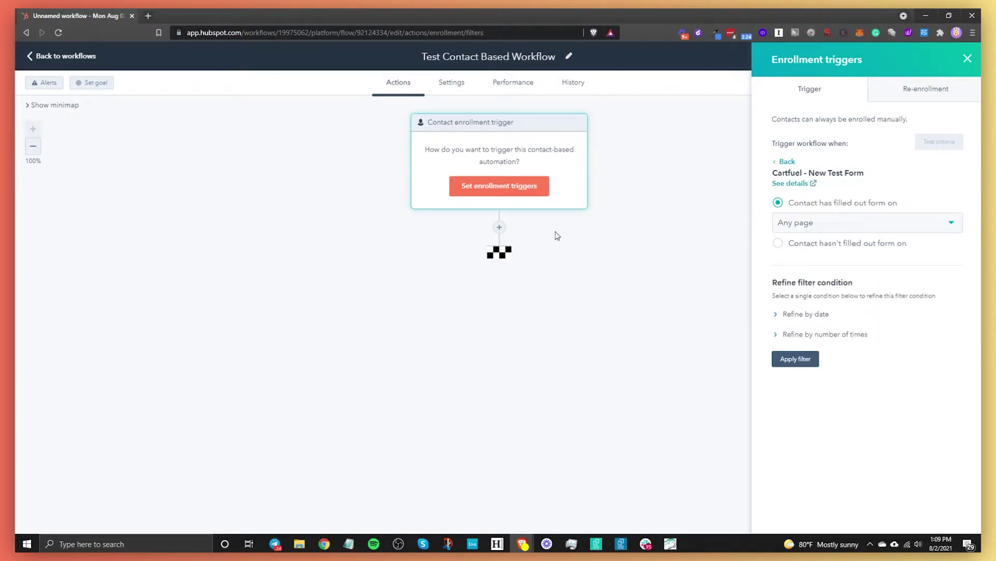
{"action": "left_click", "coordinate": [806, 360]}
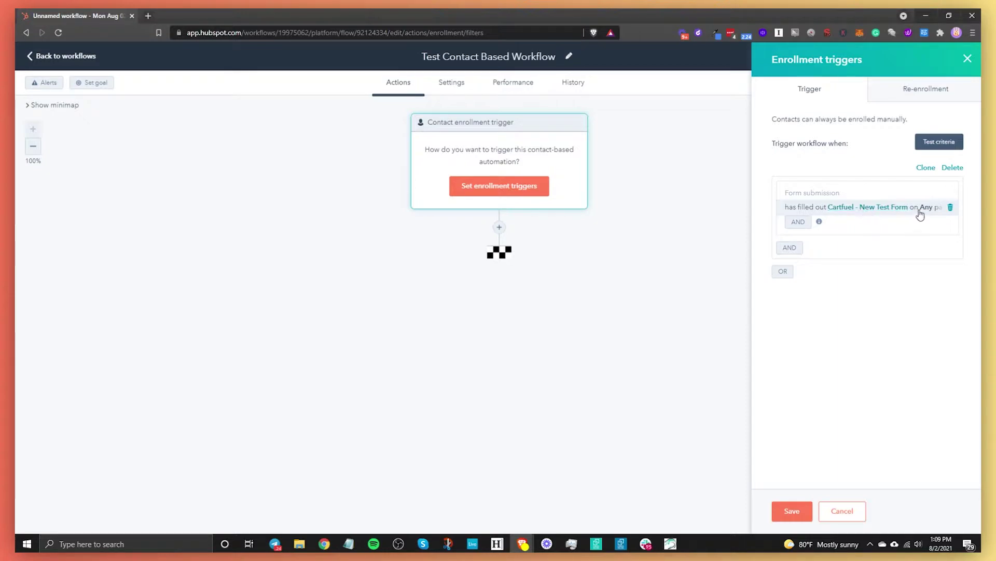
Step: Save the form trigger and add a 1-hour delay action after it
{"action": "left_click", "coordinate": [798, 507]}
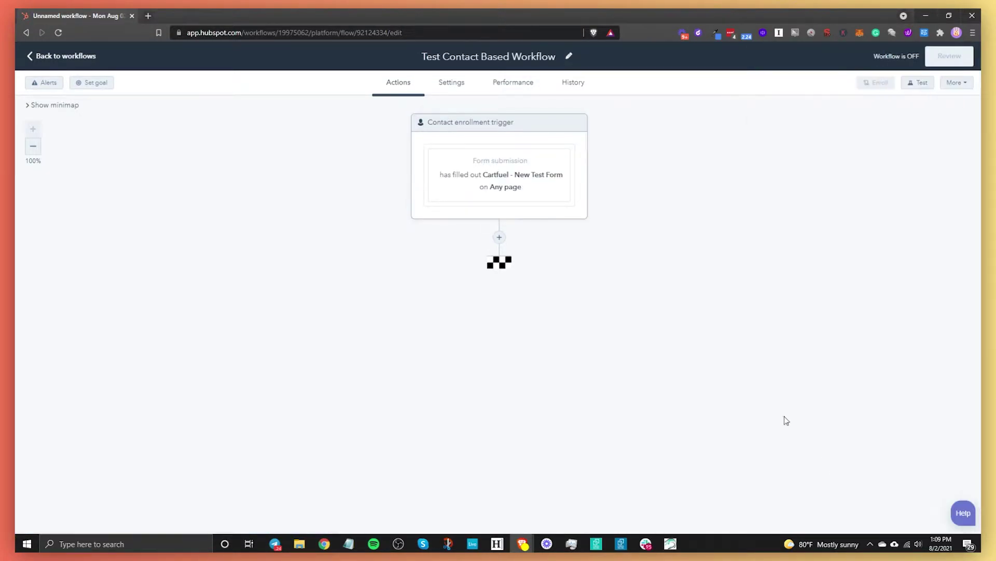
{"action": "left_click", "coordinate": [500, 239]}
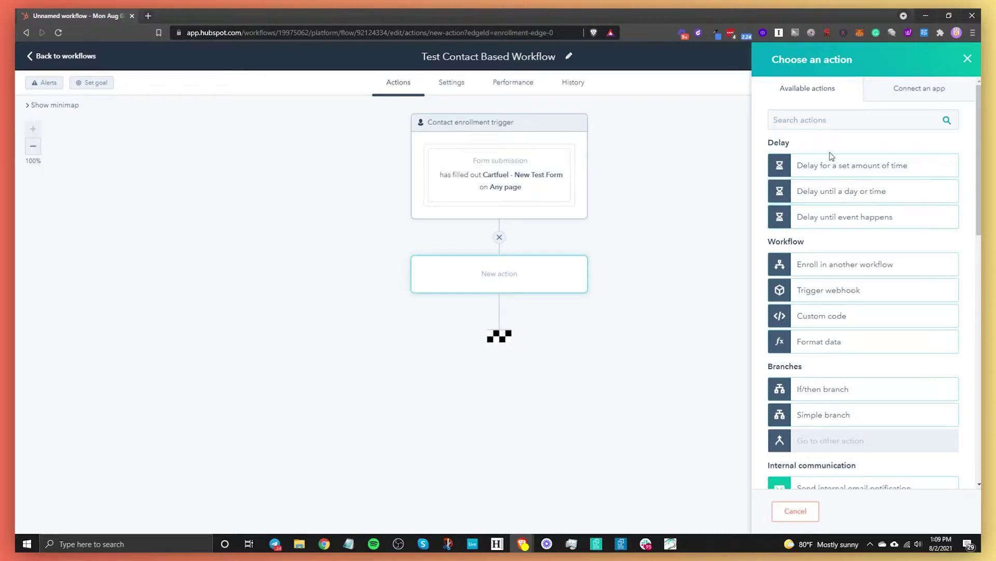
{"action": "left_click", "coordinate": [838, 175]}
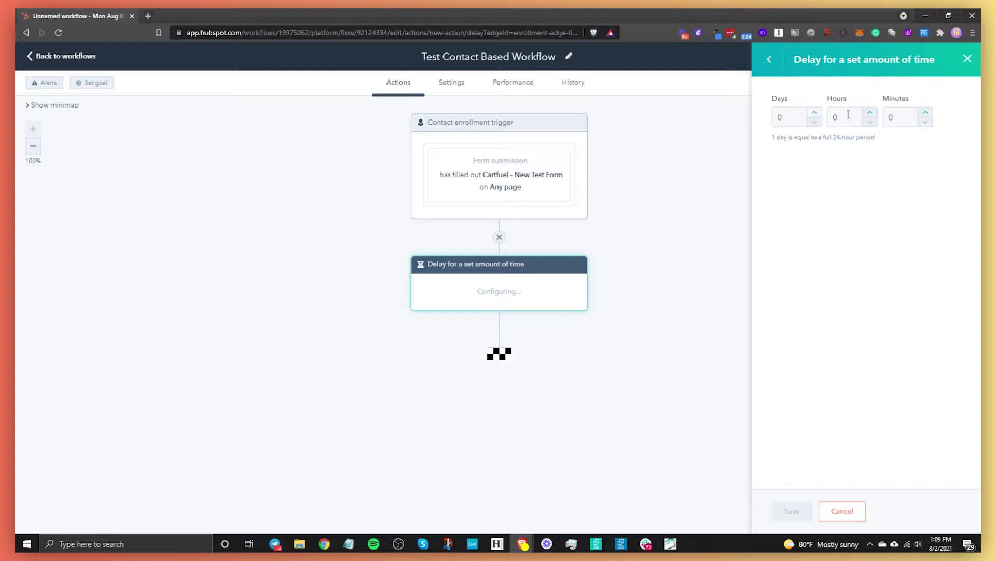
{"action": "left_click", "coordinate": [869, 113]}
{"action": "left_click", "coordinate": [869, 113]}
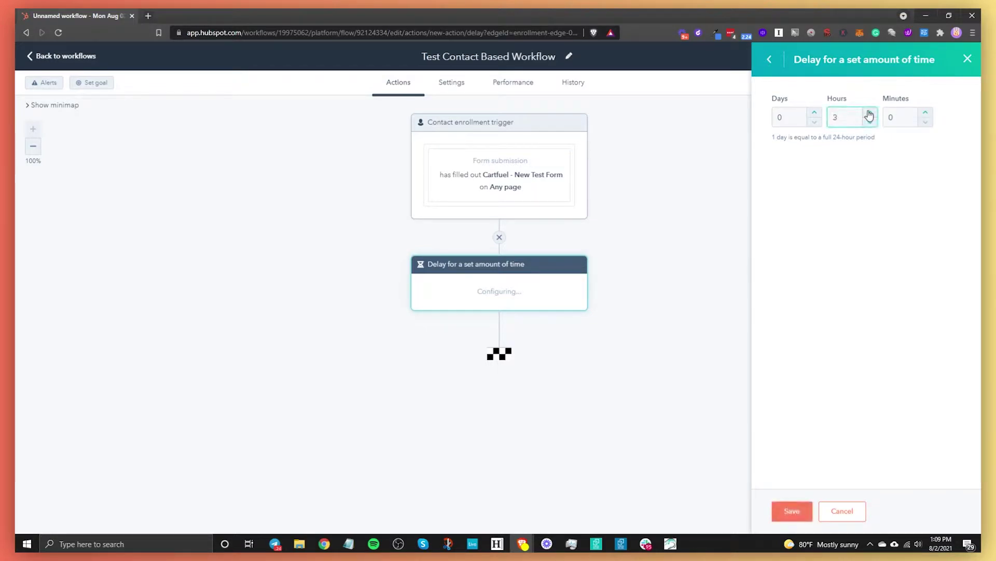
{"action": "left_click", "coordinate": [871, 123]}
{"action": "left_click", "coordinate": [791, 511]}
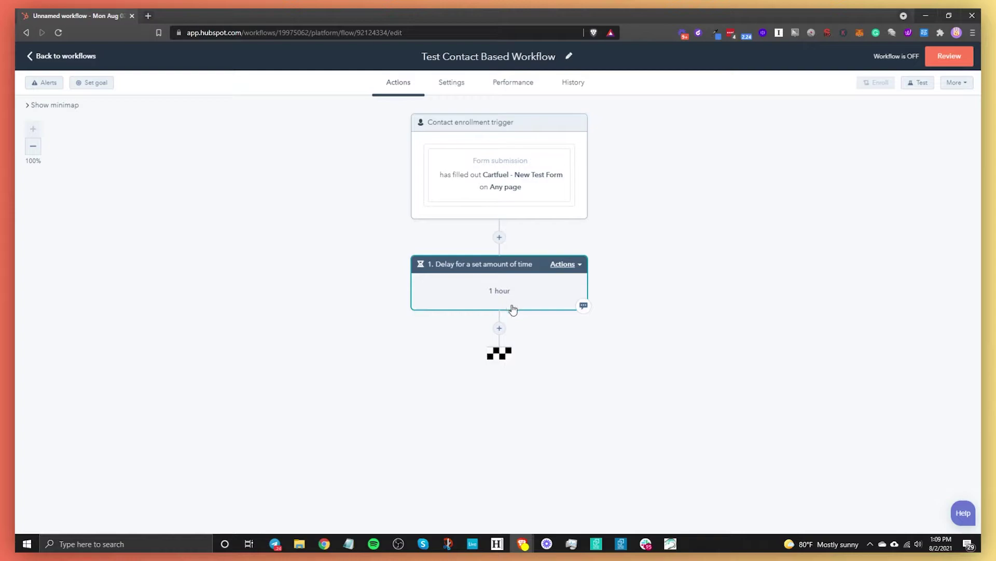
Step: Add a Send email action using 'I need your help' after the delay
{"action": "left_click", "coordinate": [499, 328]}
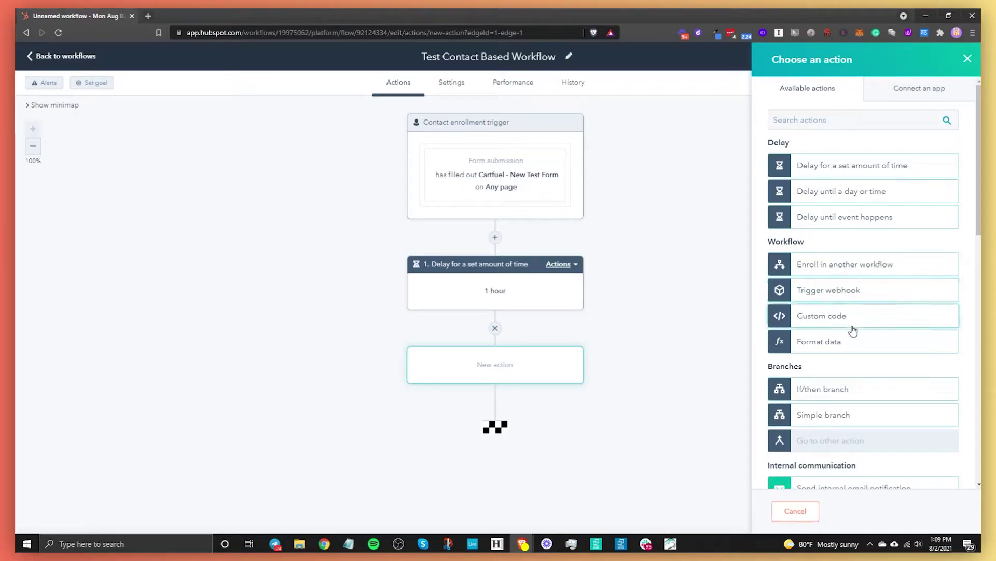
{"action": "scroll", "coordinate": [852, 328], "scroll_direction": "down", "scroll_amount": 5}
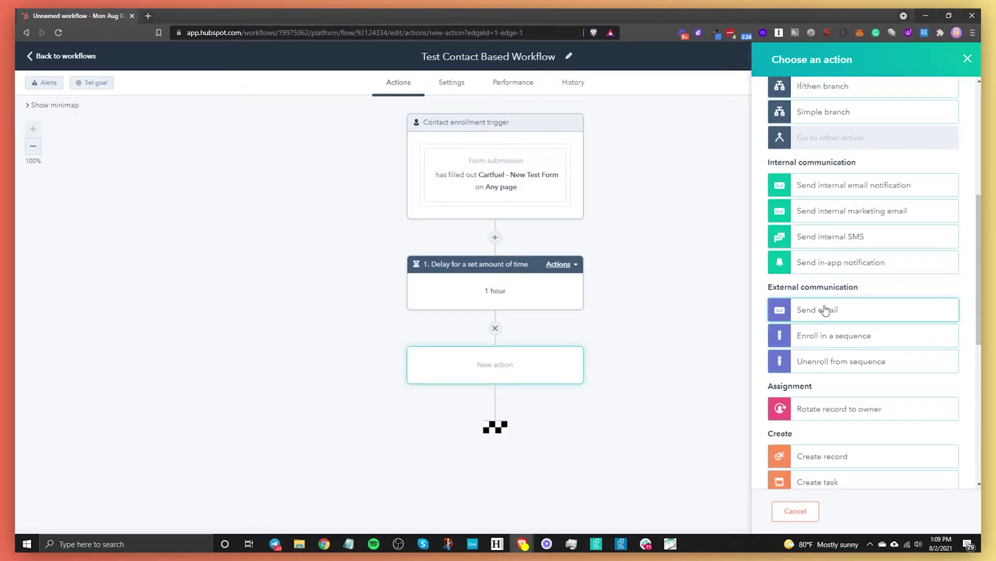
{"action": "left_click", "coordinate": [826, 310]}
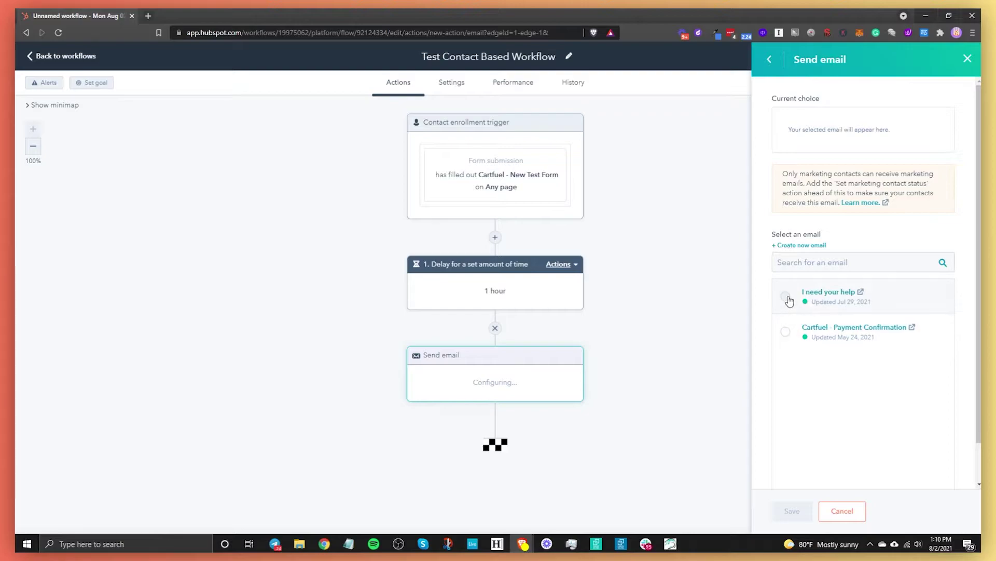
{"action": "left_click", "coordinate": [788, 300]}
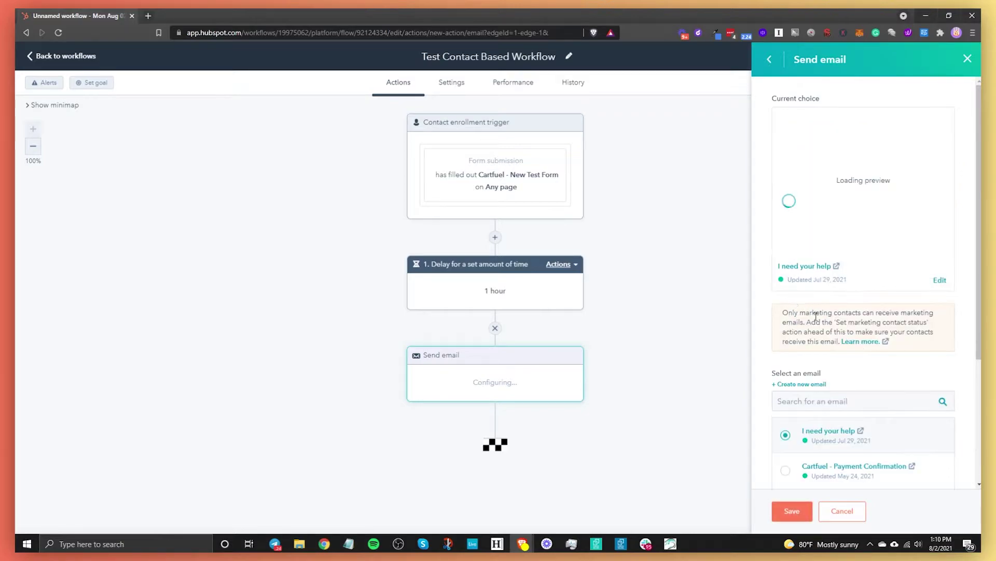
{"action": "left_click", "coordinate": [799, 518]}
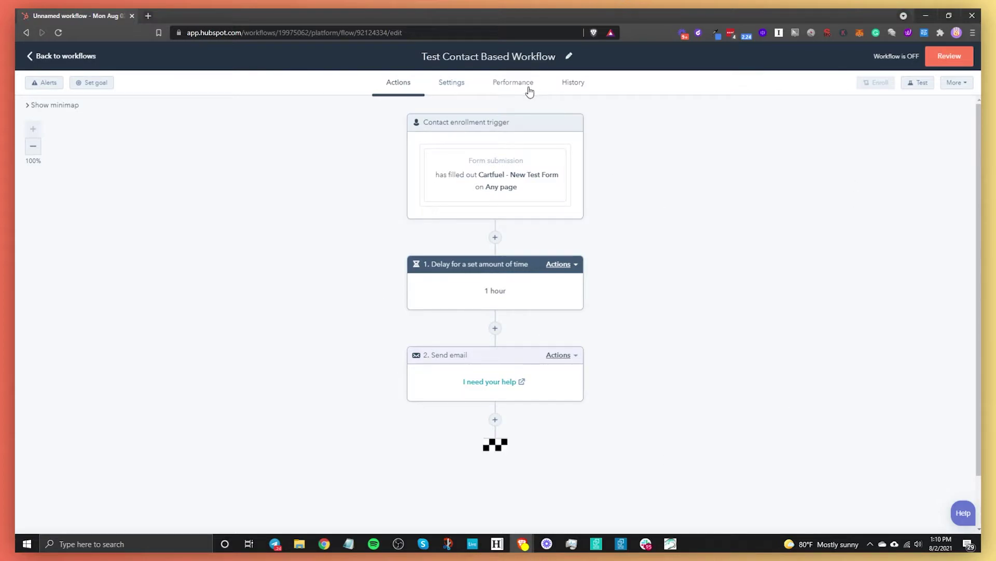
Step: Look over the workflow's settings, performance and history, then go to Review
{"action": "left_click", "coordinate": [454, 83]}
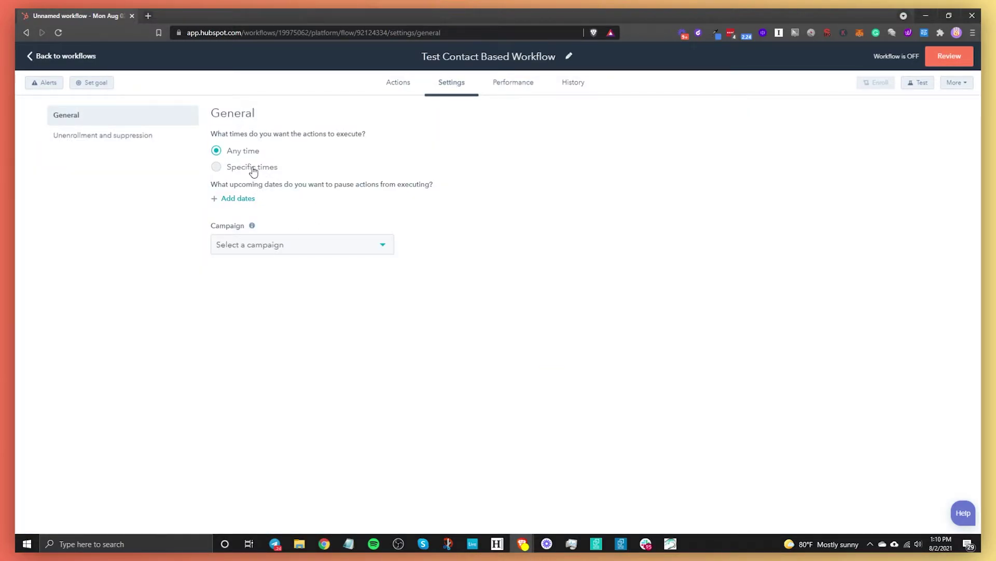
{"action": "left_click", "coordinate": [509, 86]}
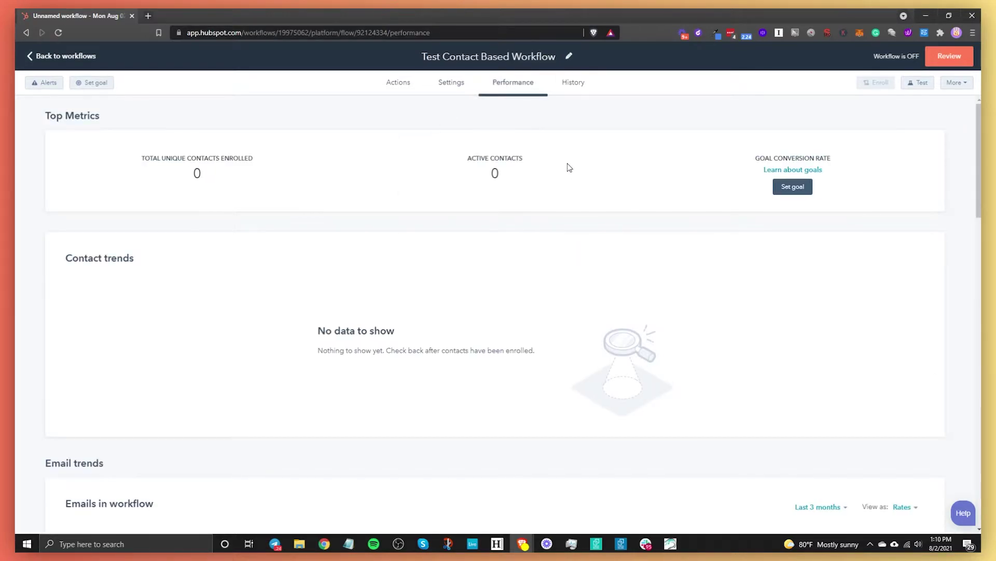
{"action": "left_click", "coordinate": [564, 84]}
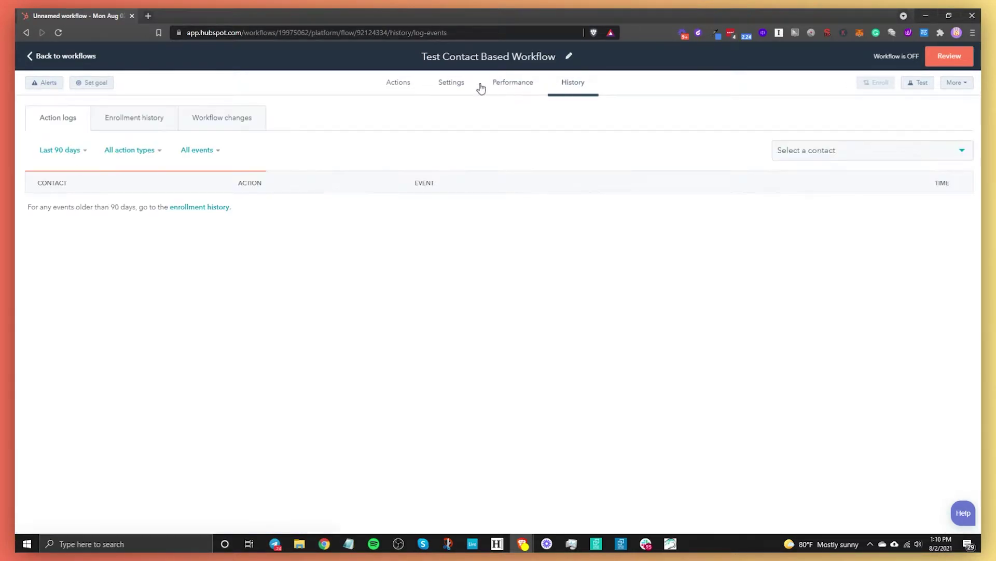
{"action": "left_click", "coordinate": [403, 84]}
{"action": "left_click", "coordinate": [950, 55]}
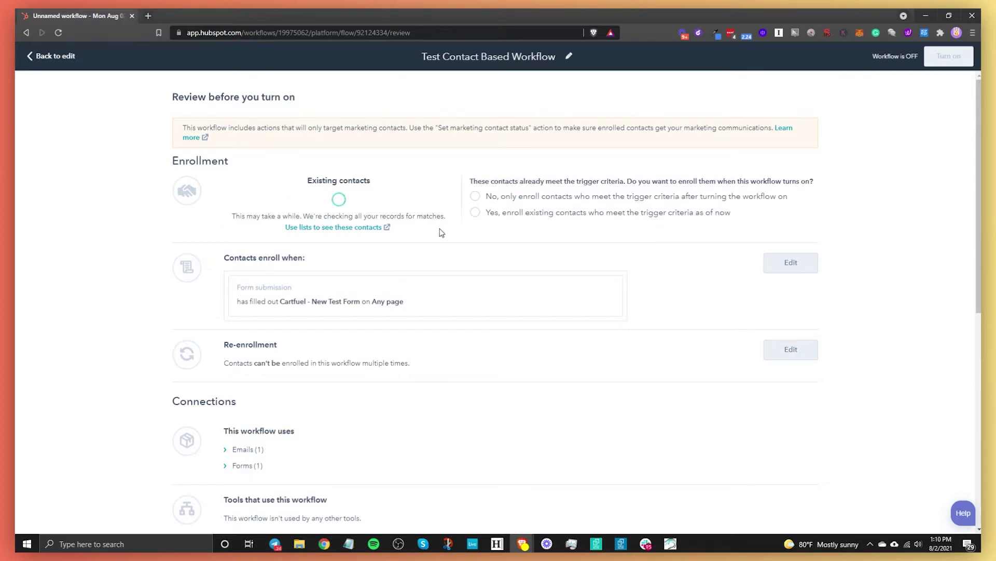
Step: Turn the workflow on for newly triggering contacts only and return to the workflows list
{"action": "scroll", "coordinate": [485, 294], "scroll_direction": "down", "scroll_amount": 8}
{"action": "scroll", "coordinate": [468, 323], "scroll_direction": "up", "scroll_amount": 8}
{"action": "left_click", "coordinate": [475, 195]}
{"action": "left_click", "coordinate": [949, 56]}
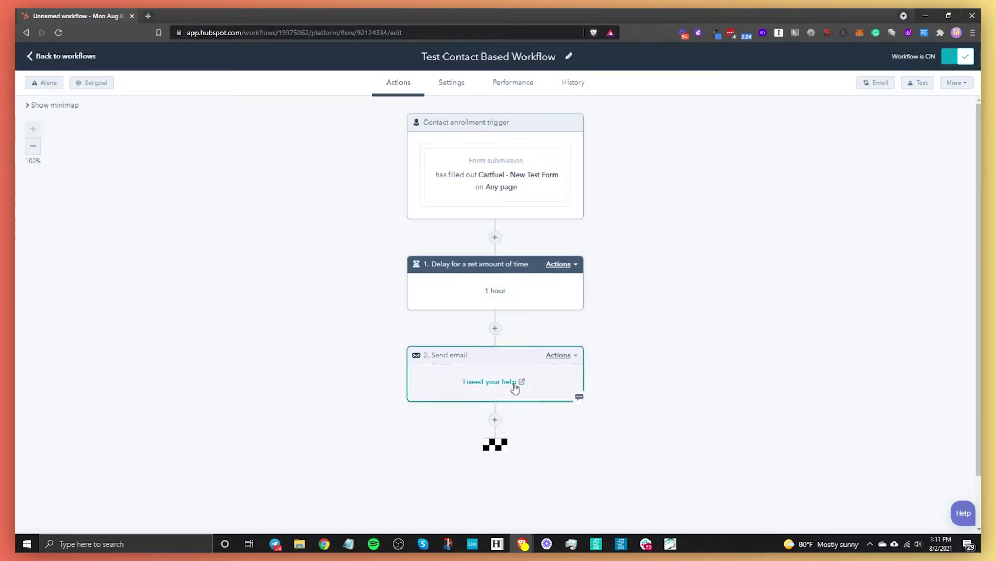
{"action": "left_click", "coordinate": [495, 420]}
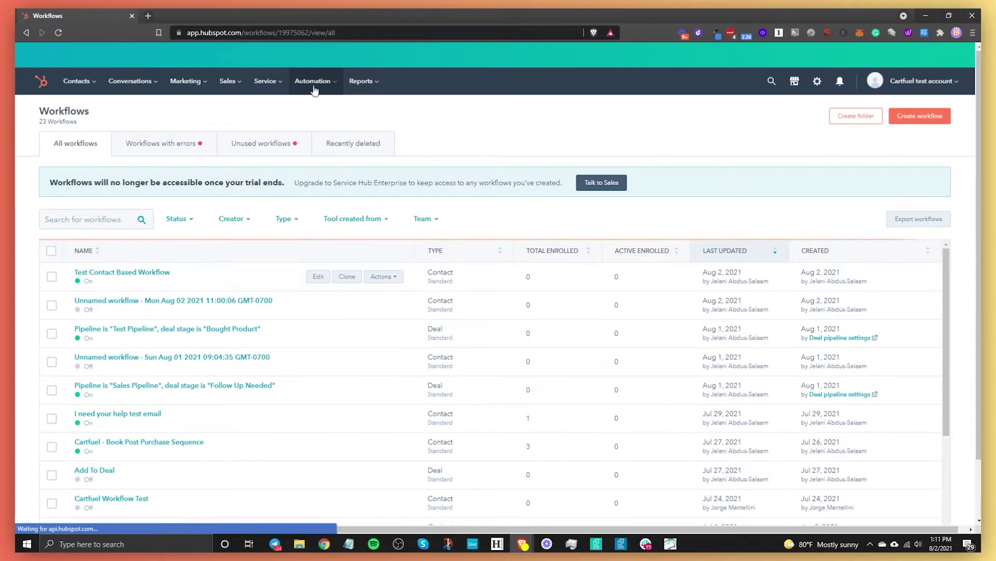
Step: Start a new sequence from Sequences and preview the Recent Conversion template
{"action": "mouse_move", "coordinate": [321, 92]}
{"action": "left_click", "coordinate": [321, 119]}
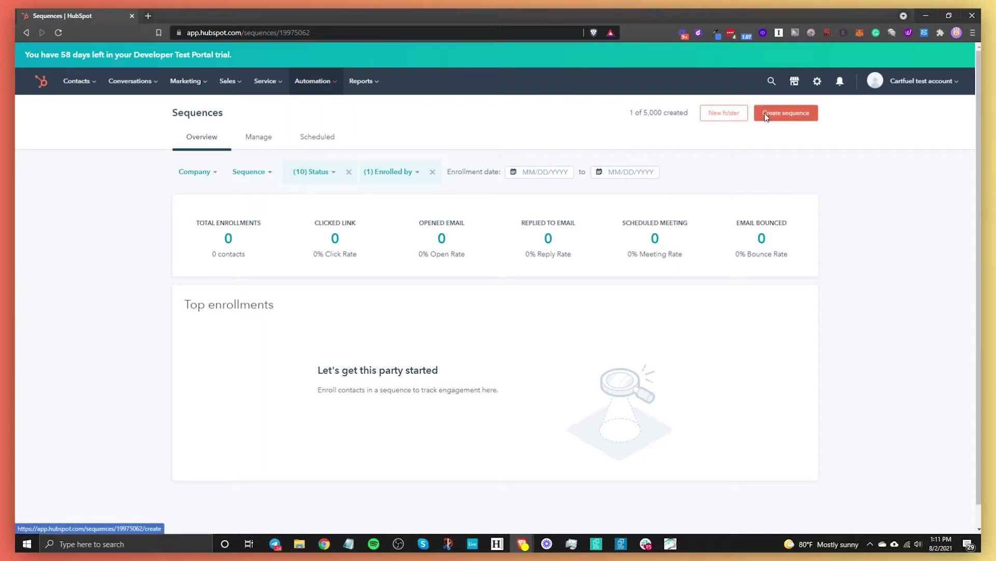
{"action": "left_click", "coordinate": [766, 115]}
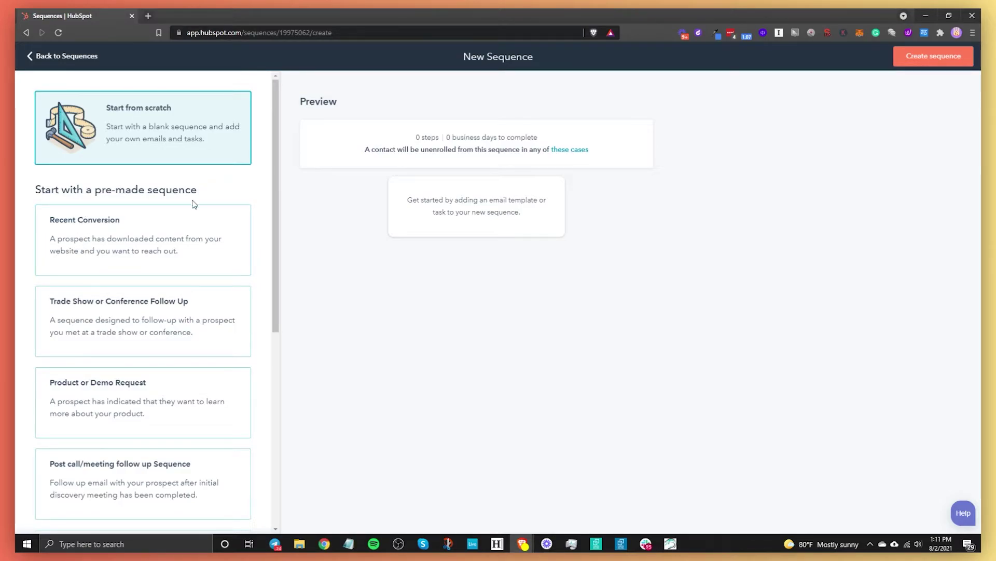
{"action": "left_click", "coordinate": [135, 257]}
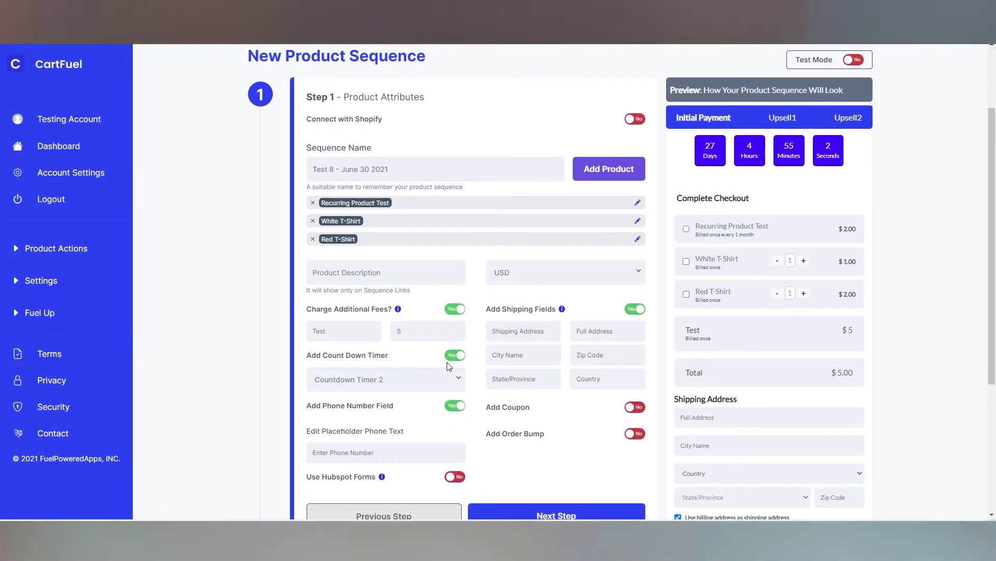
Step: Copy the CartFuel main product embed code and accept the Black T-Shirt upsell
{"action": "scroll", "coordinate": [753, 228], "scroll_direction": "down", "scroll_amount": 2}
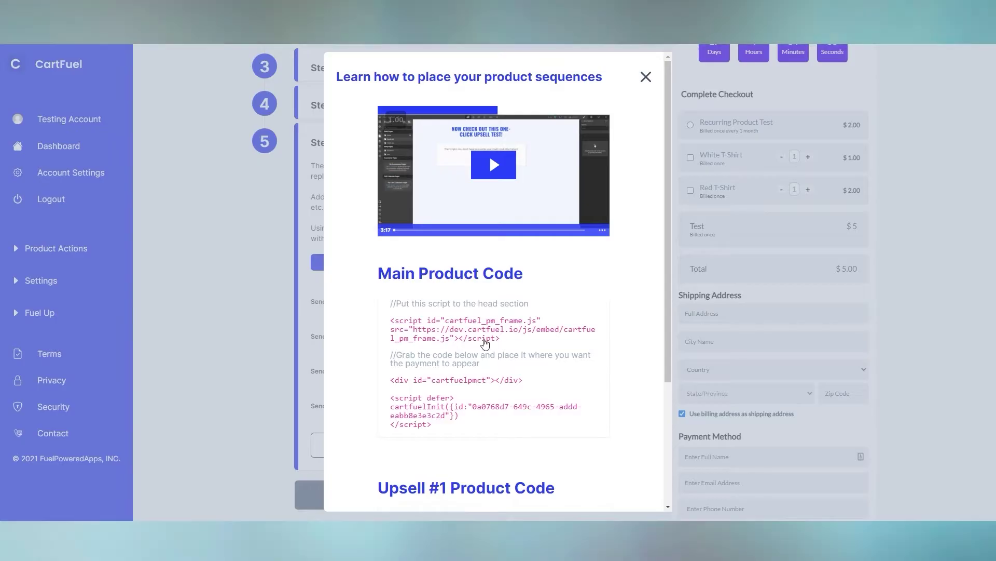
{"action": "scroll", "coordinate": [468, 363], "scroll_direction": "down", "scroll_amount": 5}
{"action": "left_click", "coordinate": [430, 441]}
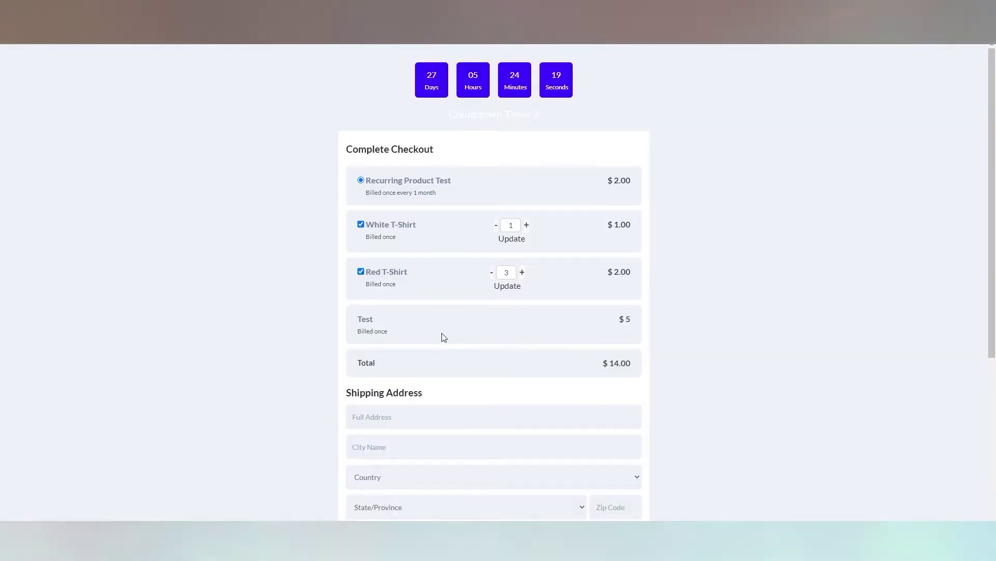
{"action": "scroll", "coordinate": [443, 338], "scroll_direction": "down", "scroll_amount": 2}
{"action": "scroll", "coordinate": [444, 337], "scroll_direction": "down", "scroll_amount": 2}
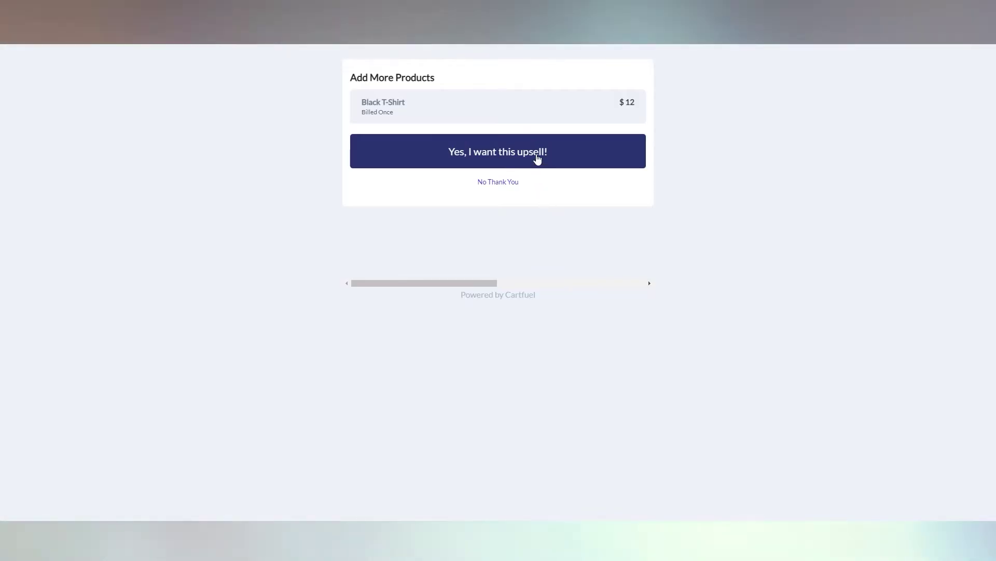
{"action": "left_click", "coordinate": [537, 158]}
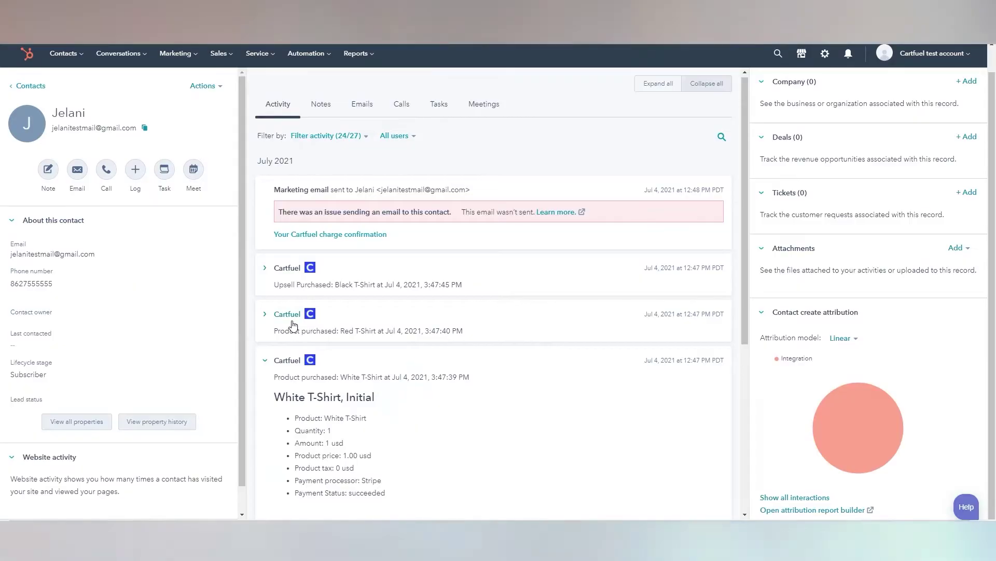
Step: Expand the Red T-Shirt and Black T-Shirt purchase entries on the contact's timeline
{"action": "left_click", "coordinate": [294, 325]}
{"action": "left_click", "coordinate": [287, 267]}
{"action": "scroll", "coordinate": [448, 362], "scroll_direction": "down", "scroll_amount": 1}
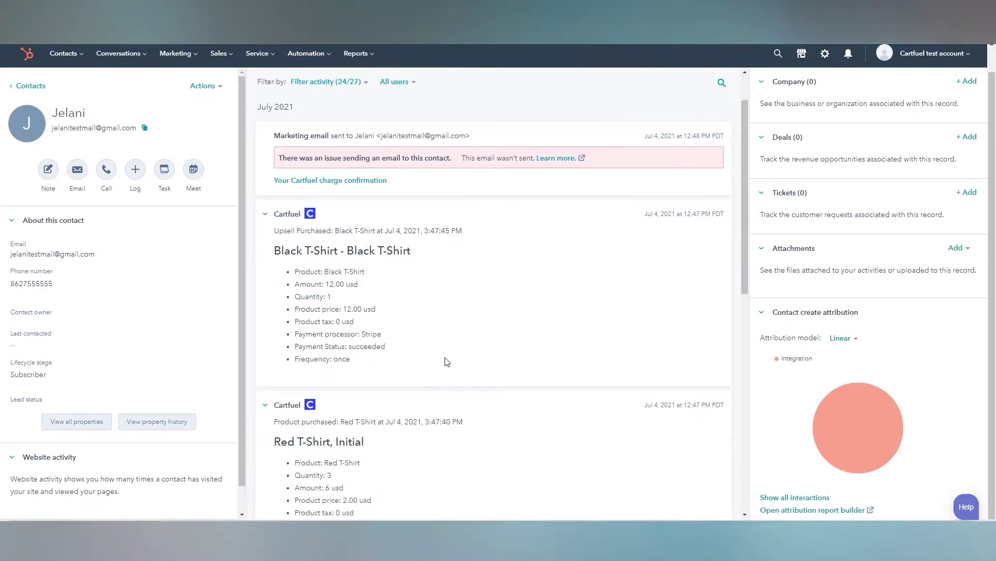
{"action": "scroll", "coordinate": [446, 362], "scroll_direction": "down", "scroll_amount": 7}
{"action": "scroll", "coordinate": [363, 352], "scroll_direction": "down", "scroll_amount": 4}
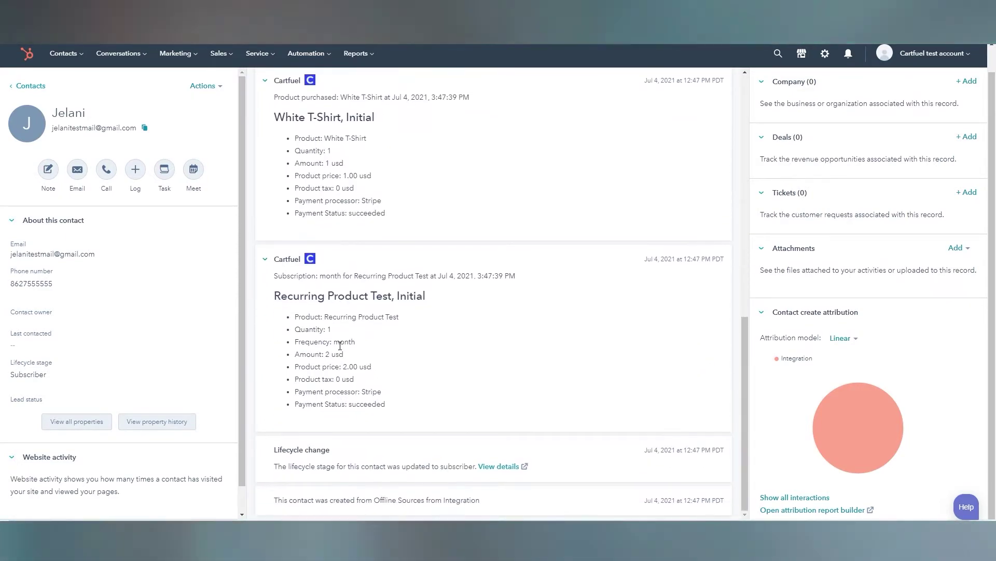
{"action": "scroll", "coordinate": [340, 345], "scroll_direction": "up", "scroll_amount": 2}
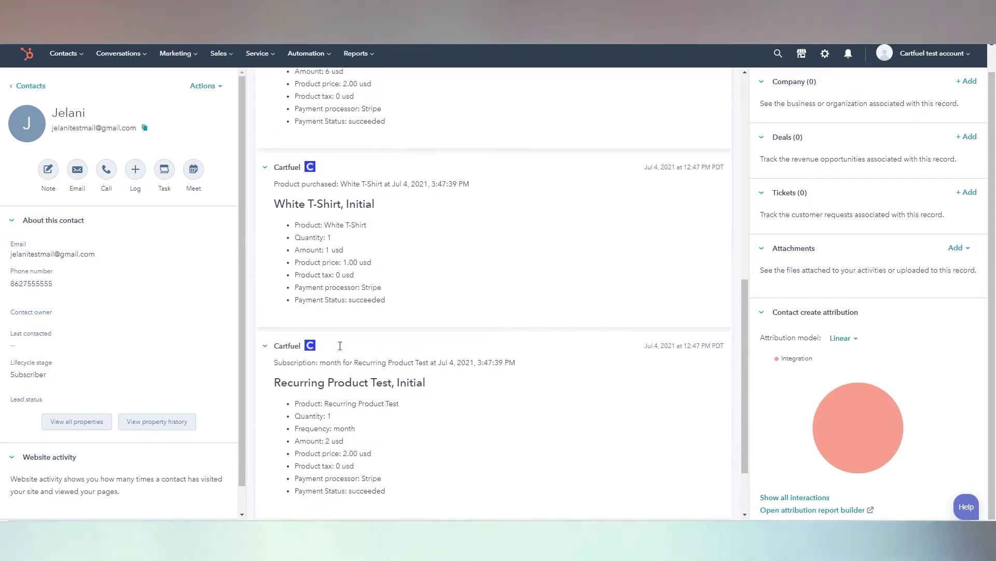
{"action": "scroll", "coordinate": [339, 345], "scroll_direction": "up", "scroll_amount": 6}
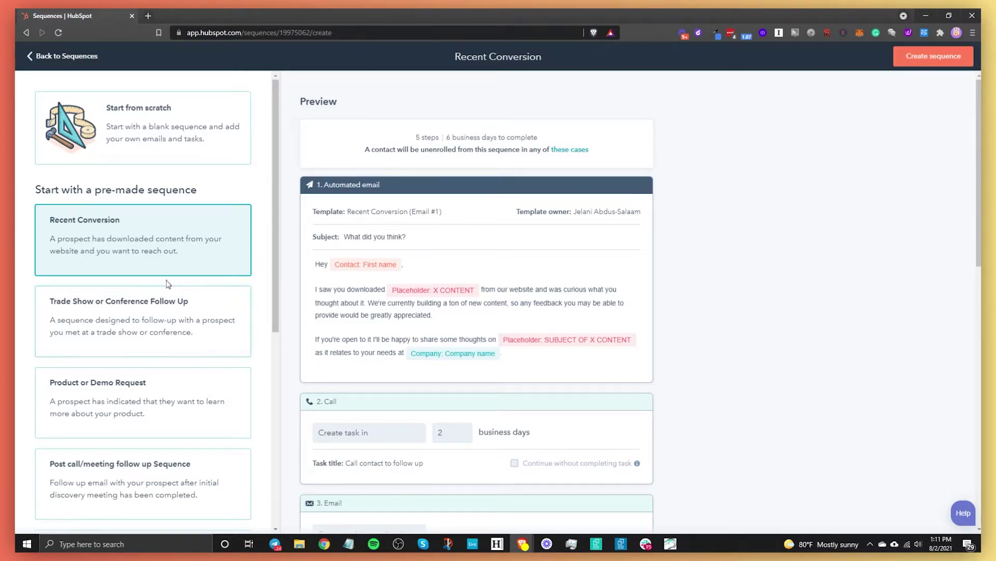
Step: Review the Recent Conversion preview, then choose the Start from scratch option instead
{"action": "scroll", "coordinate": [565, 384], "scroll_direction": "down", "scroll_amount": 10}
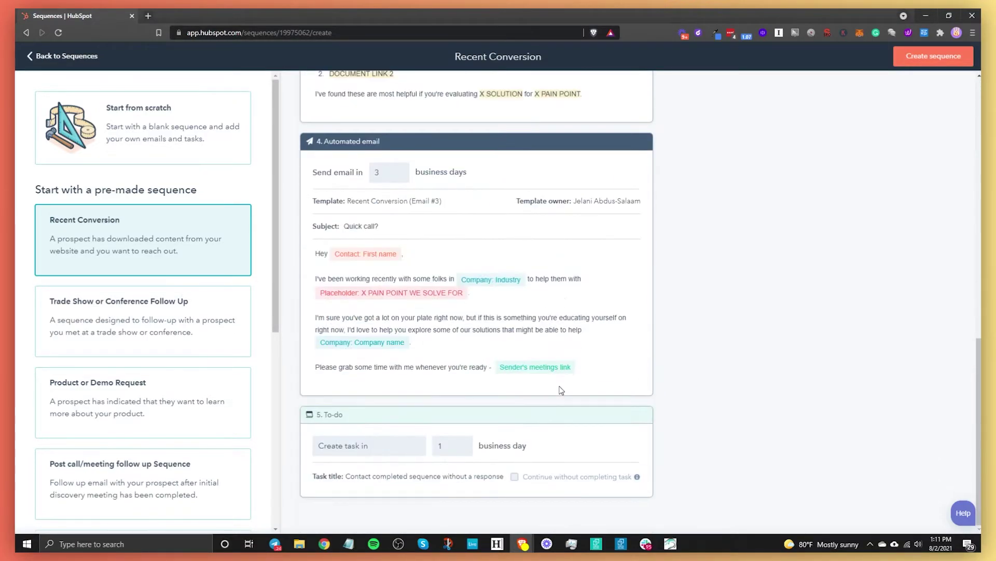
{"action": "scroll", "coordinate": [141, 370], "scroll_direction": "down", "scroll_amount": 6}
{"action": "scroll", "coordinate": [149, 345], "scroll_direction": "up", "scroll_amount": 6}
{"action": "left_click", "coordinate": [149, 143]}
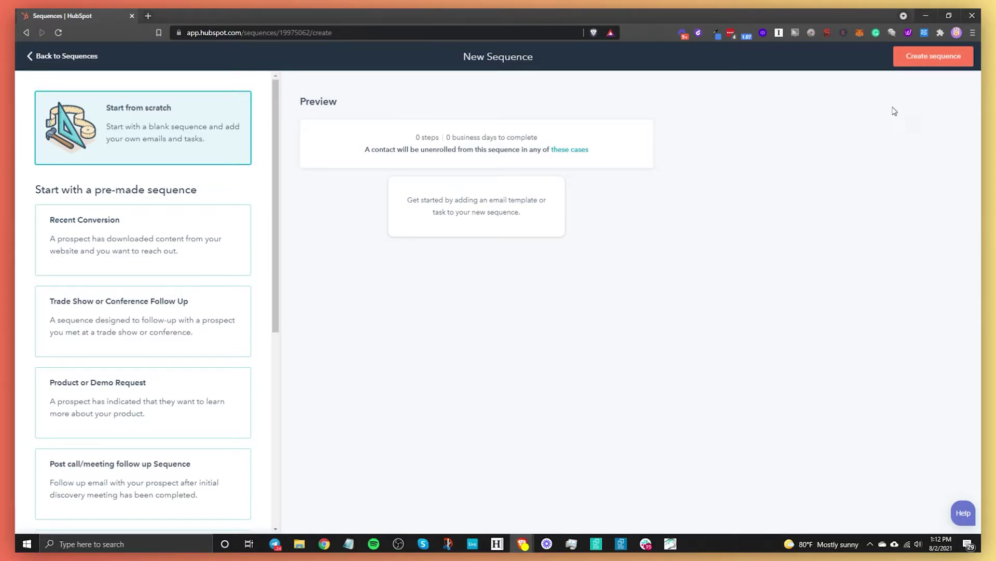
Step: Create the blank sequence, make step one an Automated email, and begin a new email template
{"action": "left_click", "coordinate": [966, 62]}
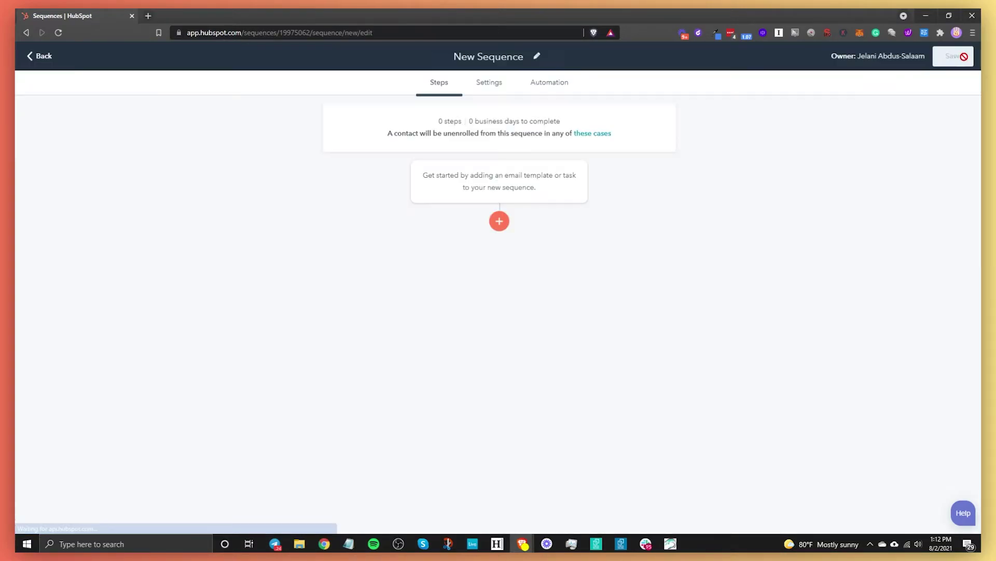
{"action": "left_click", "coordinate": [499, 222]}
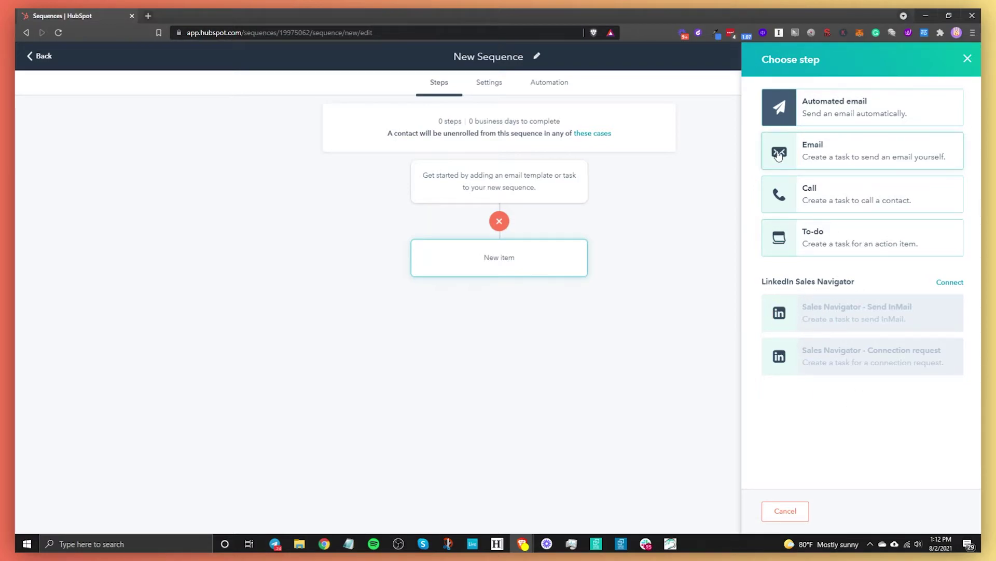
{"action": "left_click", "coordinate": [839, 111]}
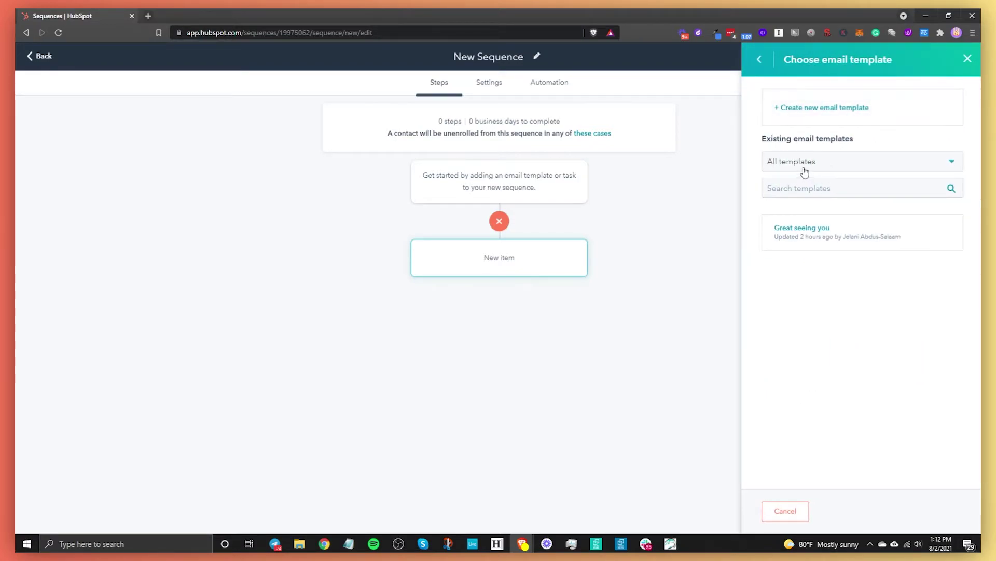
{"action": "left_click", "coordinate": [831, 107]}
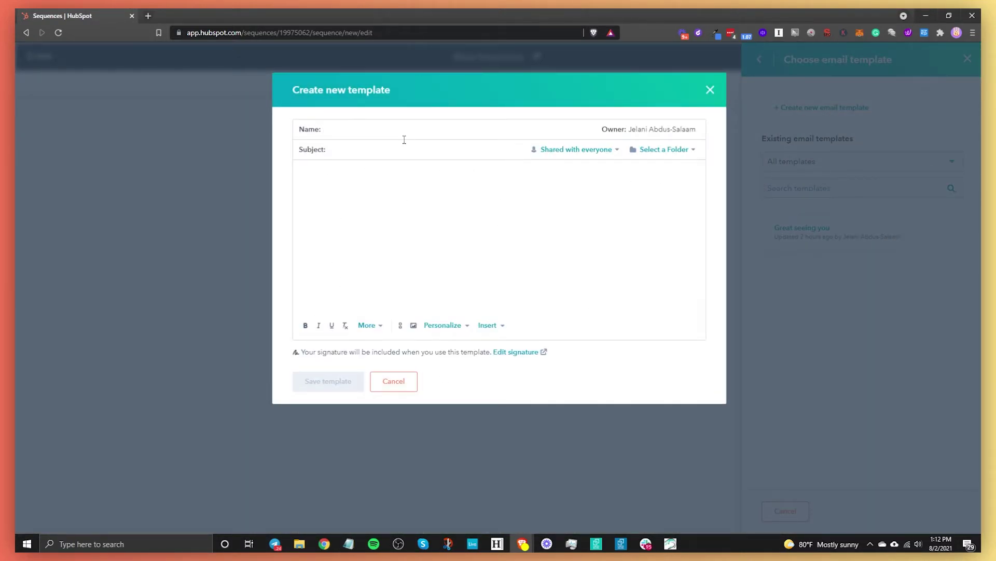
Step: Write the template body: 'Hi' plus the contact's first-name token, then 'It was great meeting you! Want to catch up for further discussion'
{"action": "type", "text": "Nice meeting "}
{"action": "type", "text": "you at the"}
{"action": "type", "text": "Hi"}
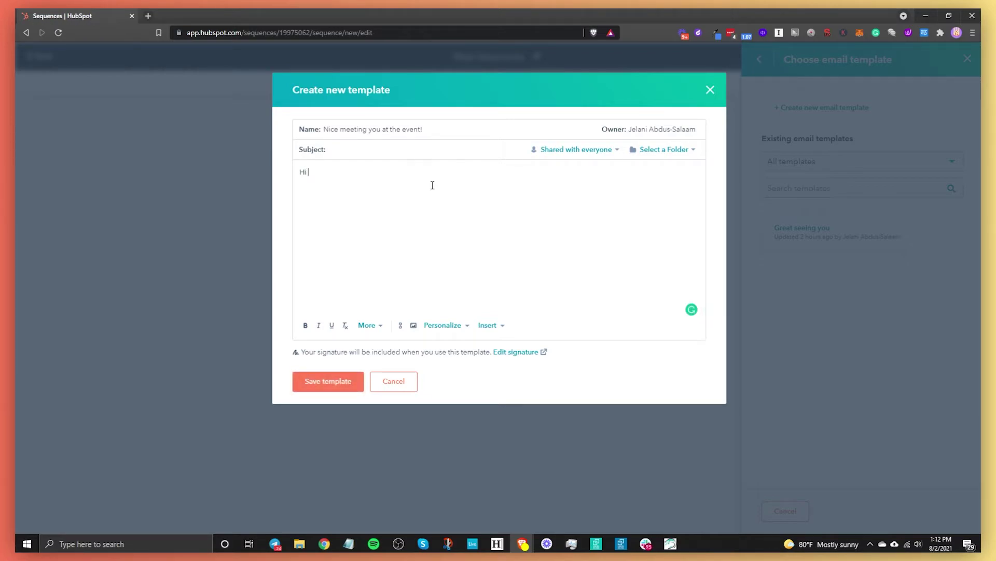
{"action": "left_click", "coordinate": [443, 325]}
{"action": "type", "text": "name"}
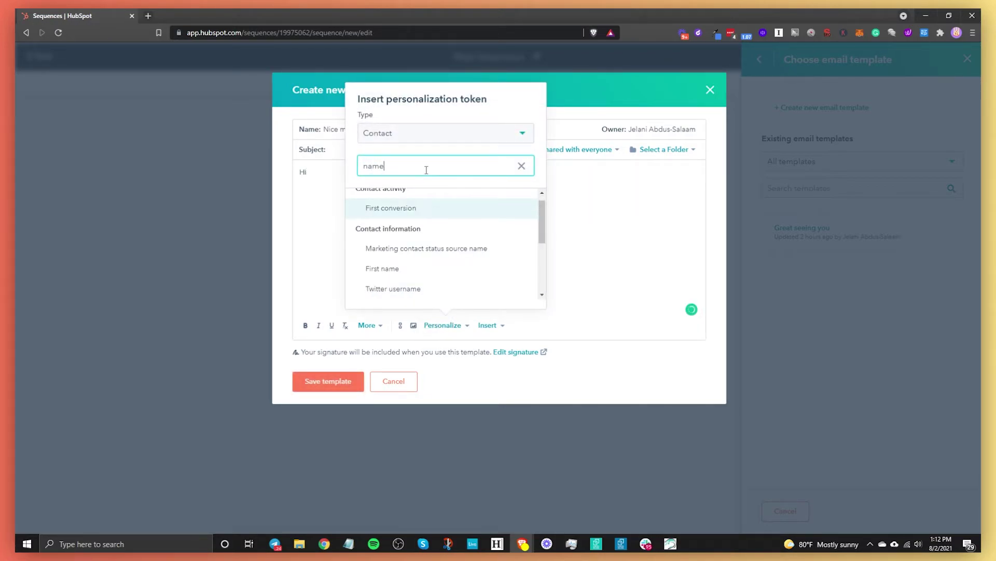
{"action": "left_click", "coordinate": [396, 270]}
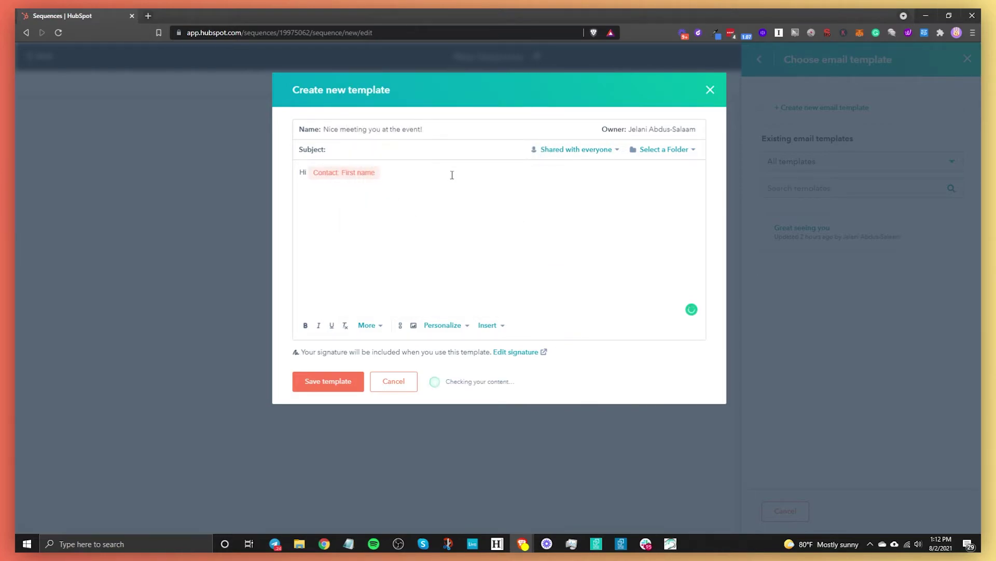
{"action": "type", "text": "It was great meeting you! Want to catch up "}
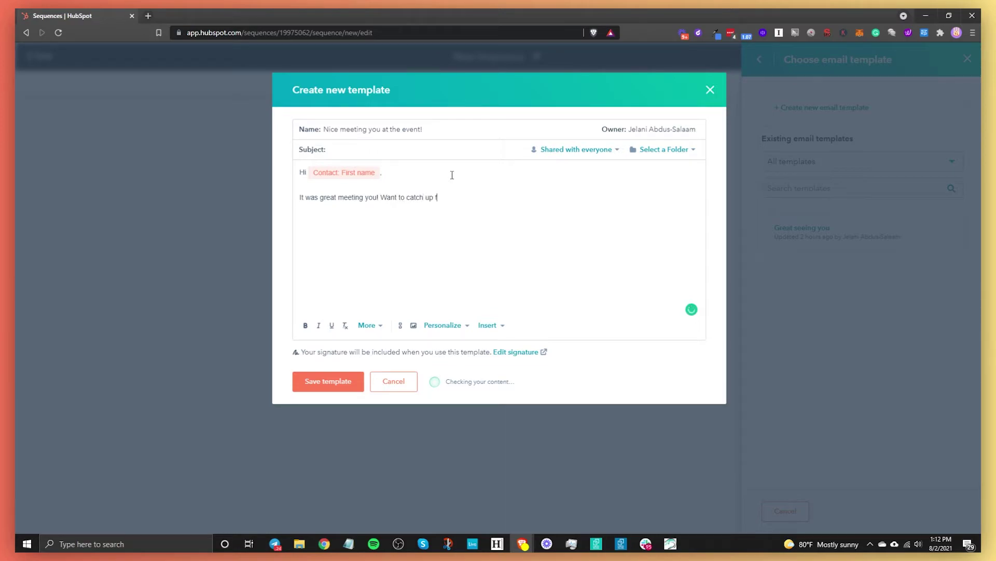
{"action": "type", "text": "for further discussion?"}
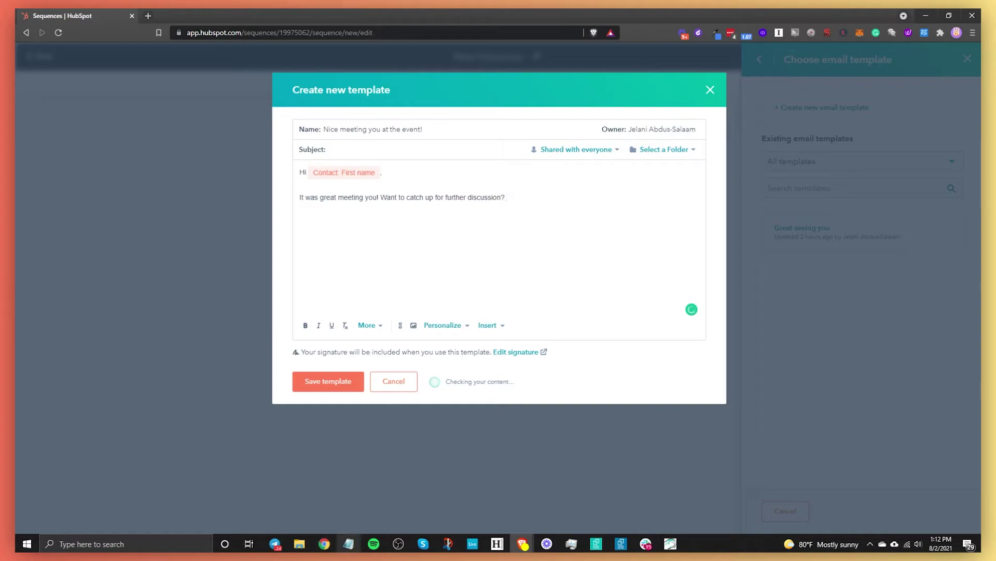
{"action": "left_click", "coordinate": [335, 390]}
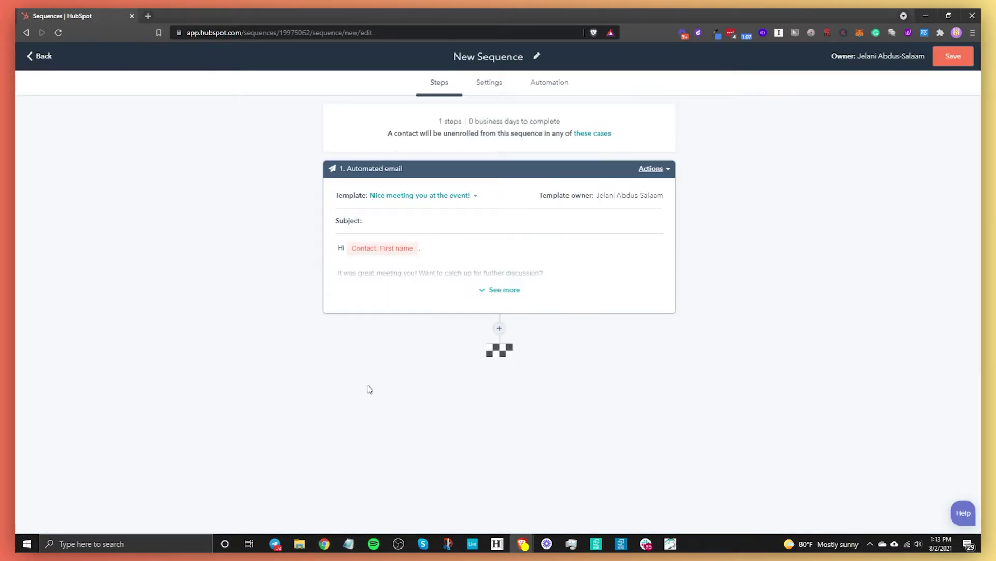
{"action": "left_click", "coordinate": [499, 328]}
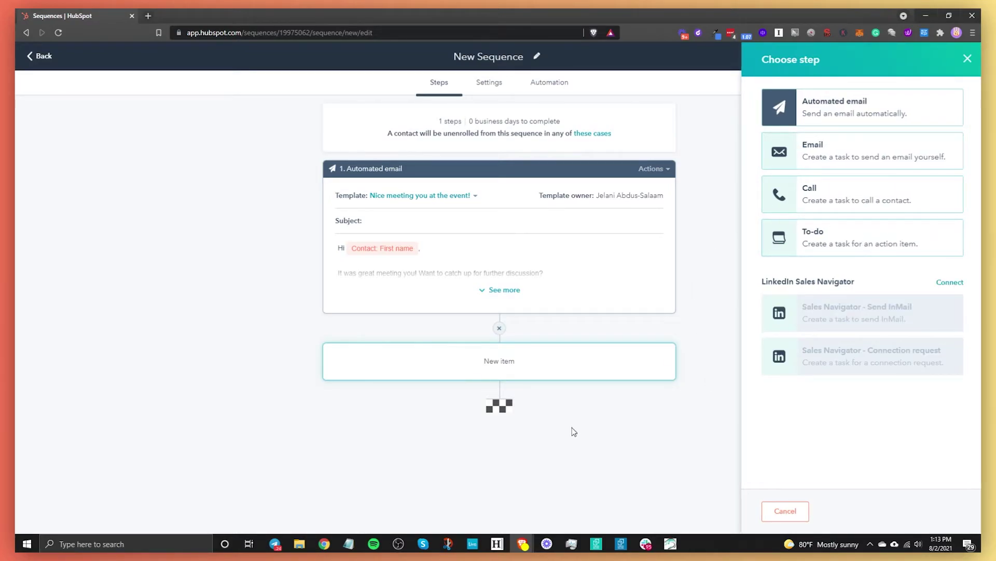
{"action": "left_click", "coordinate": [968, 58]}
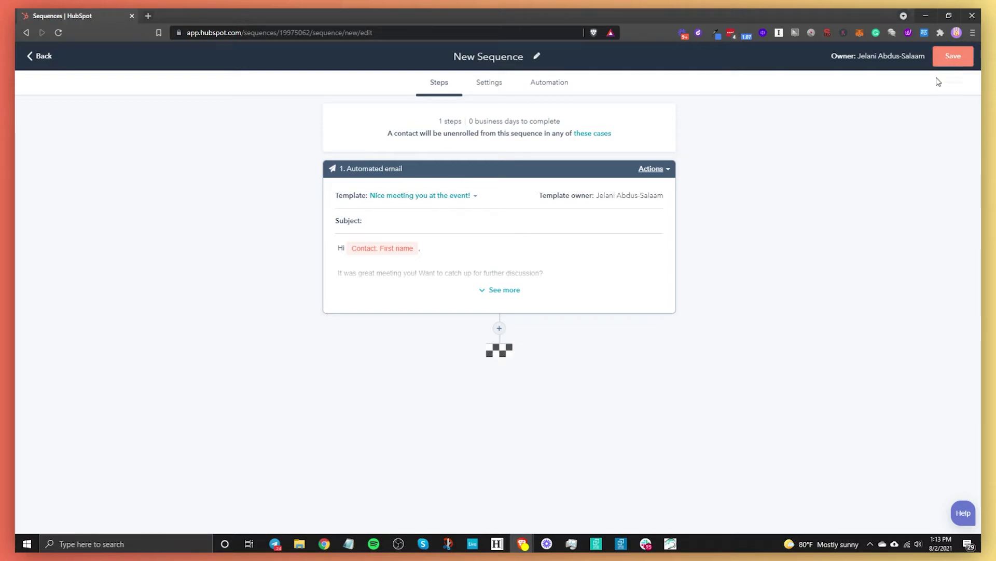
{"action": "left_click", "coordinate": [499, 84]}
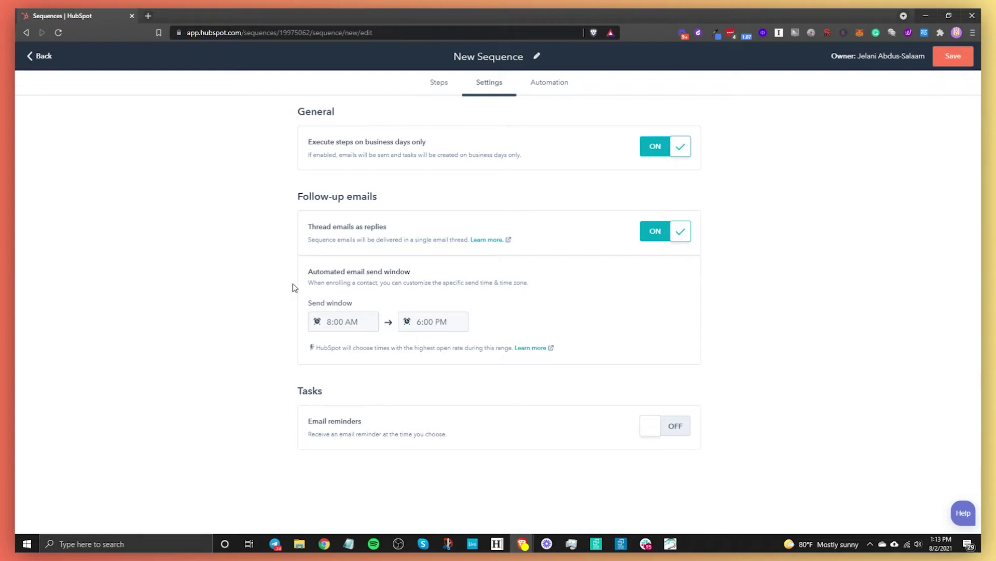
{"action": "left_click", "coordinate": [575, 91]}
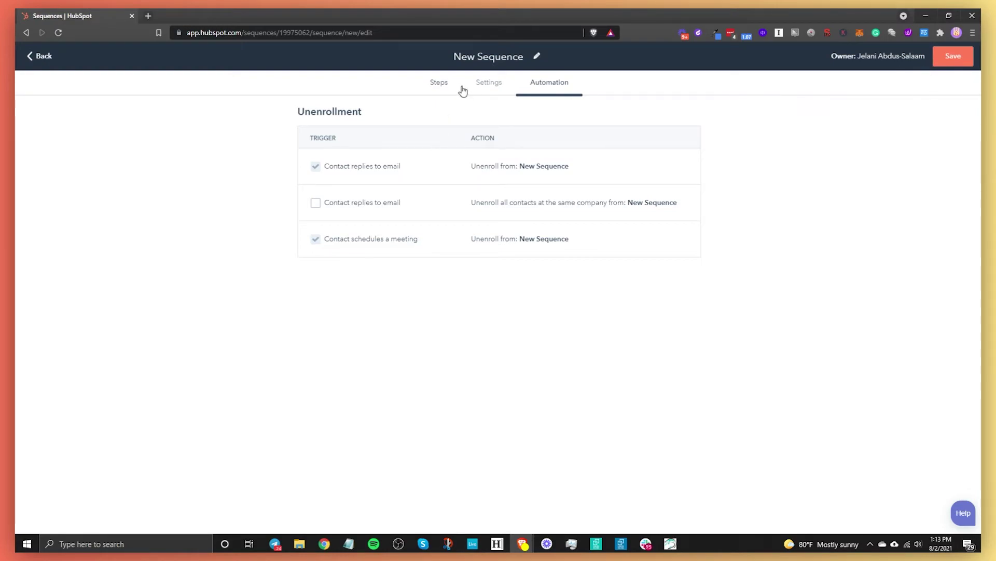
{"action": "left_click", "coordinate": [439, 83]}
Step: Save the sequence, replacing 'New Sequence' with the name 'Nice meeting you sequence'
{"action": "left_click", "coordinate": [958, 60]}
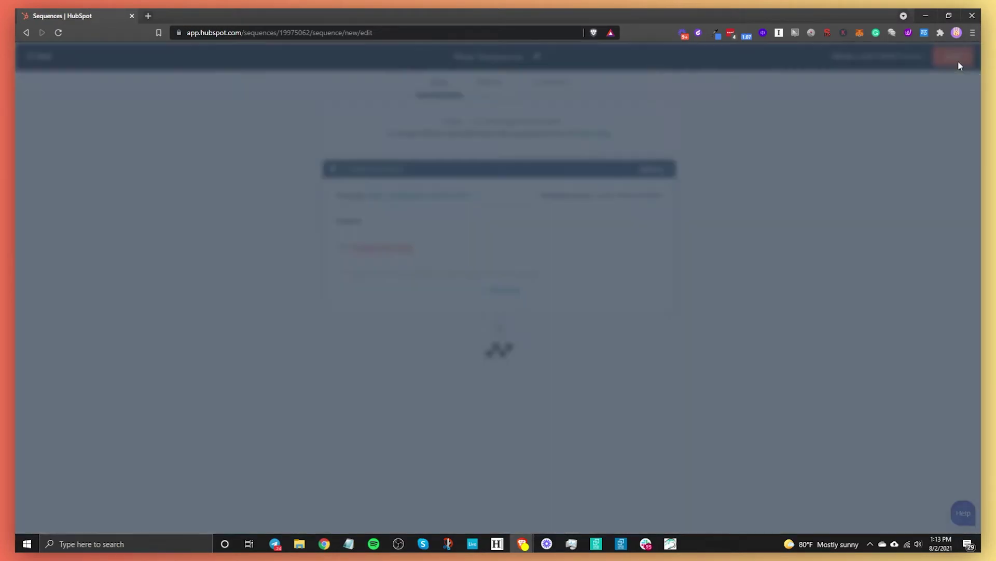
{"action": "left_click_drag", "start_coordinate": [447, 131], "coordinate": [340, 135]}
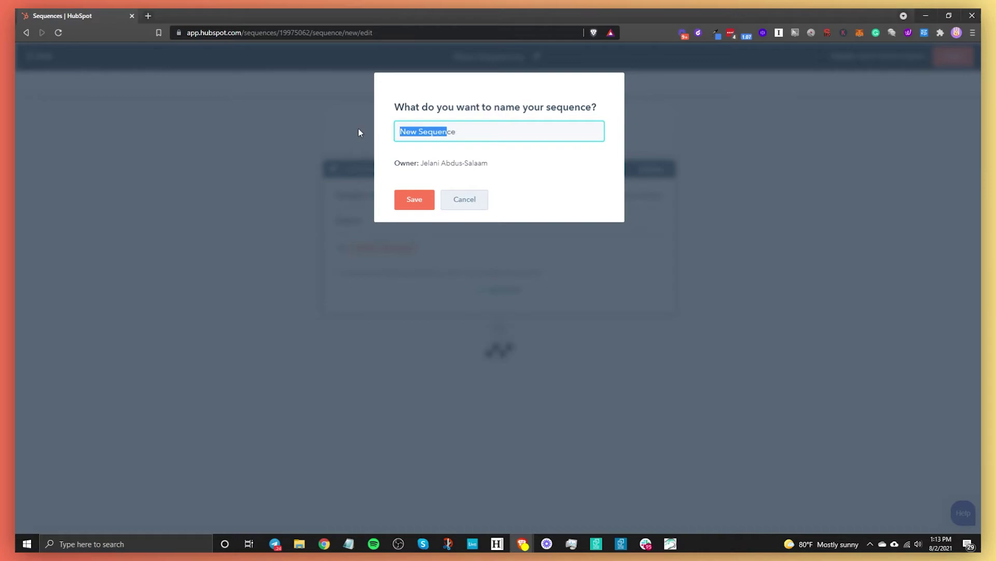
{"action": "type", "text": "Nice meeting you se"}
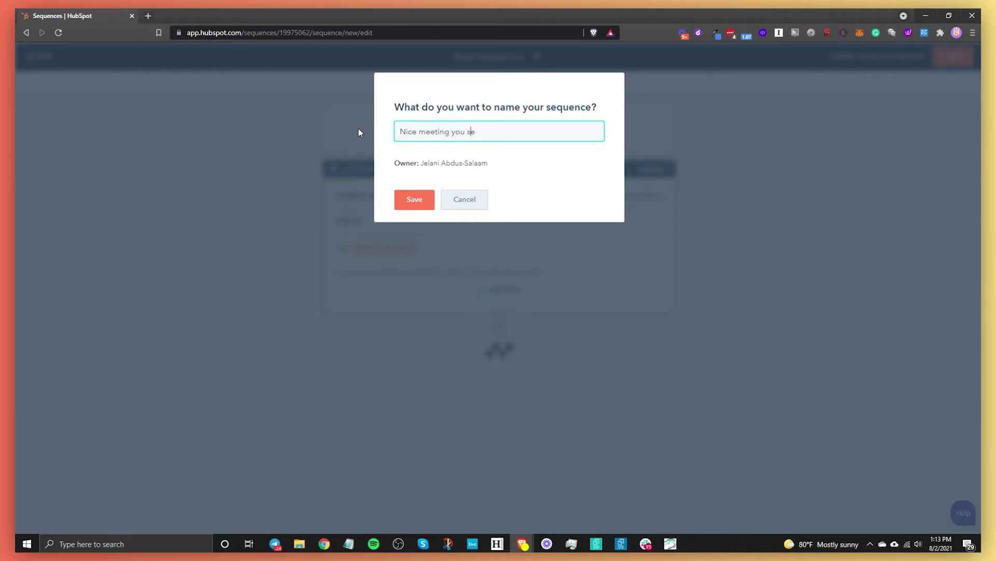
{"action": "type", "text": "qu"}
{"action": "key", "text": "Delete"}
{"action": "type", "text": "ence"}
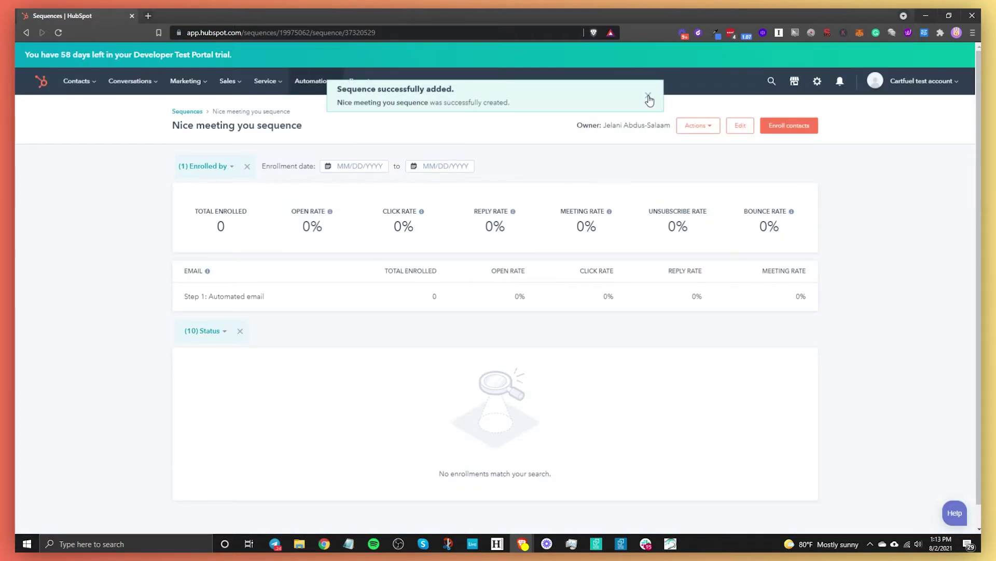
{"action": "left_click", "coordinate": [648, 96]}
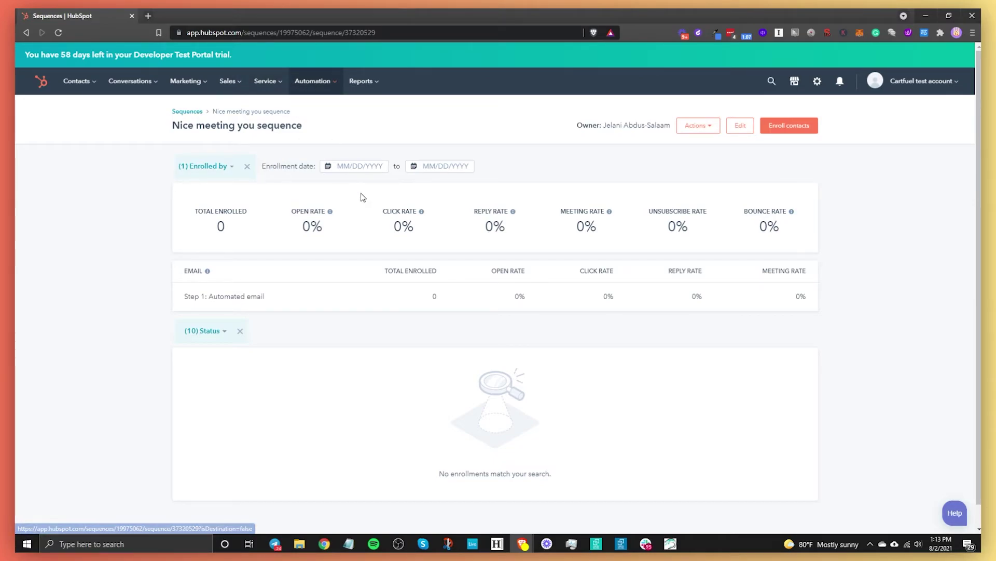
{"action": "left_click", "coordinate": [187, 111]}
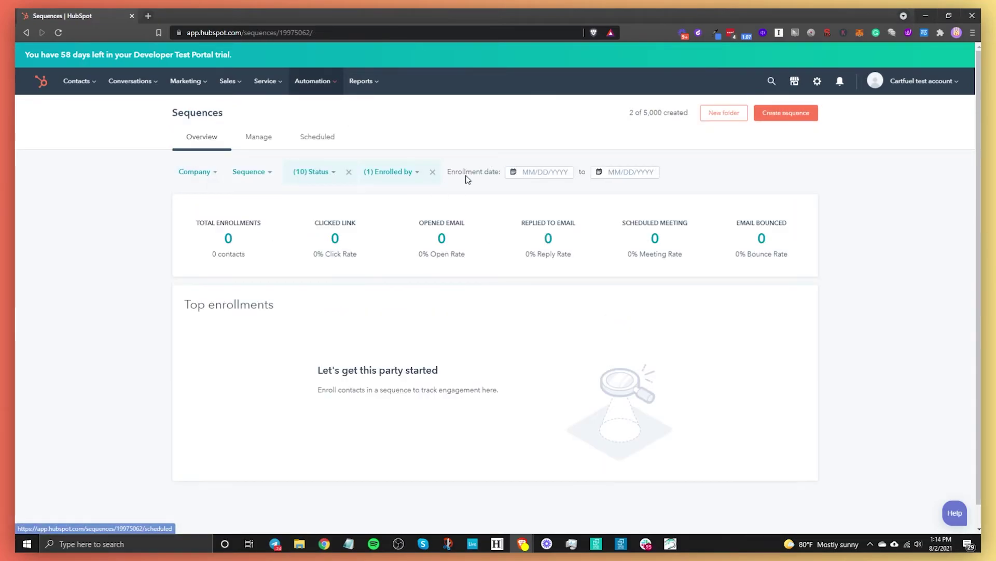
{"action": "left_click", "coordinate": [258, 139]}
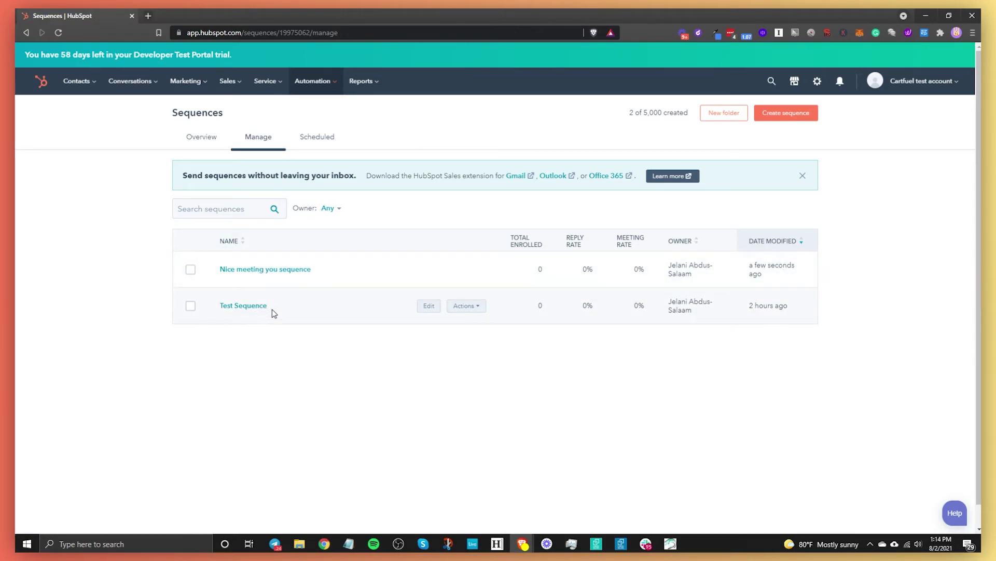
{"action": "left_click", "coordinate": [265, 271]}
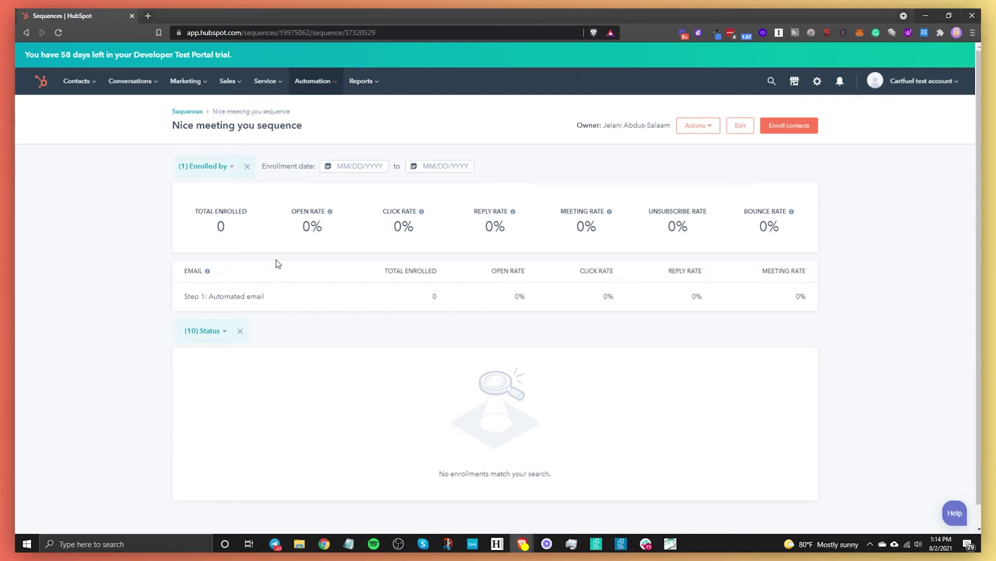
{"action": "left_click", "coordinate": [791, 131]}
Step: Pick the test contact in the Select contacts list and continue to the enrollment email preview
{"action": "left_click", "coordinate": [806, 129]}
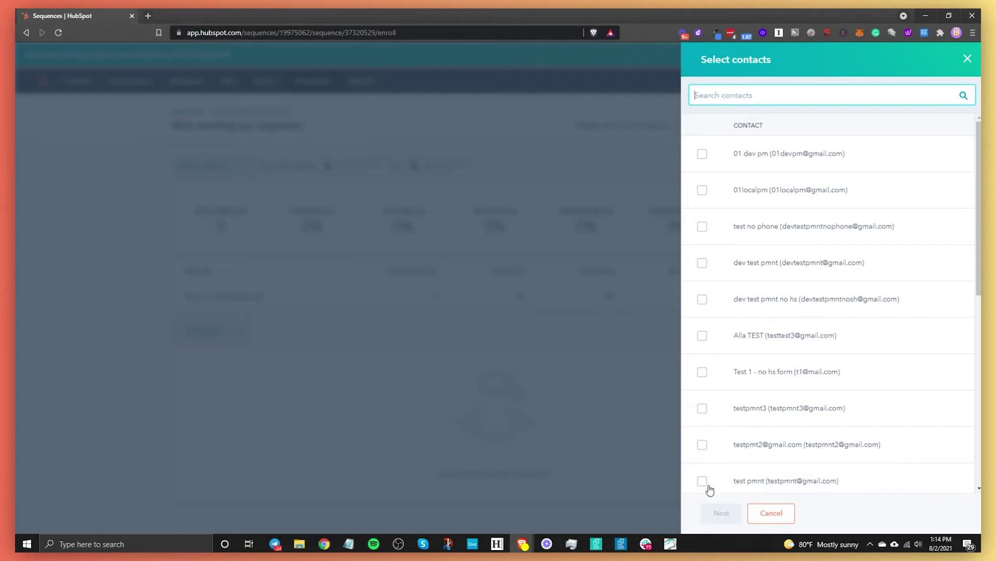
{"action": "scroll", "coordinate": [805, 369], "scroll_direction": "down", "scroll_amount": 8}
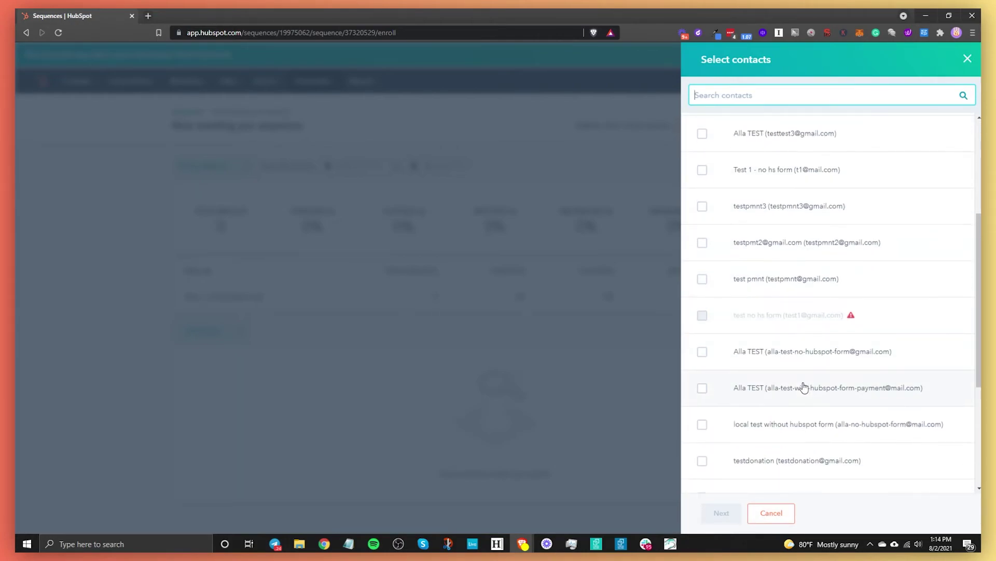
{"action": "left_click", "coordinate": [702, 332]}
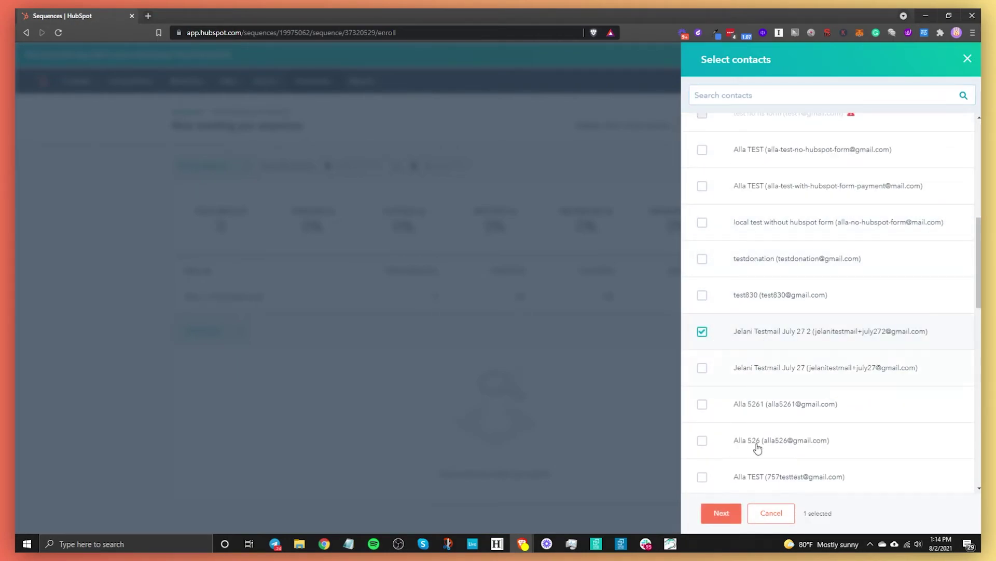
{"action": "left_click", "coordinate": [719, 514]}
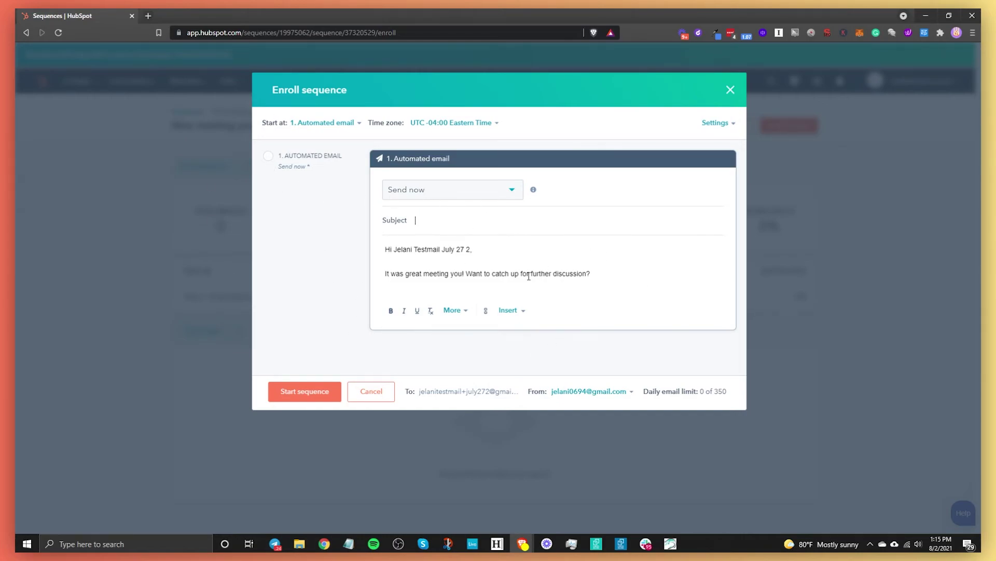
Step: Review the personalized email, keep timing on Send now, and close the dialog without enrolling
{"action": "left_click", "coordinate": [601, 279]}
{"action": "left_click", "coordinate": [510, 193]}
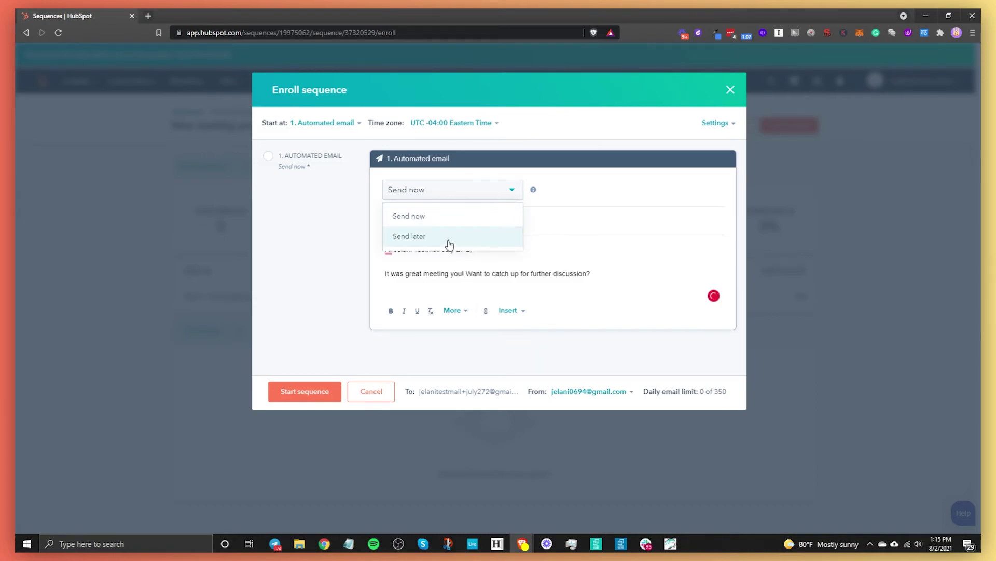
{"action": "left_click", "coordinate": [650, 279]}
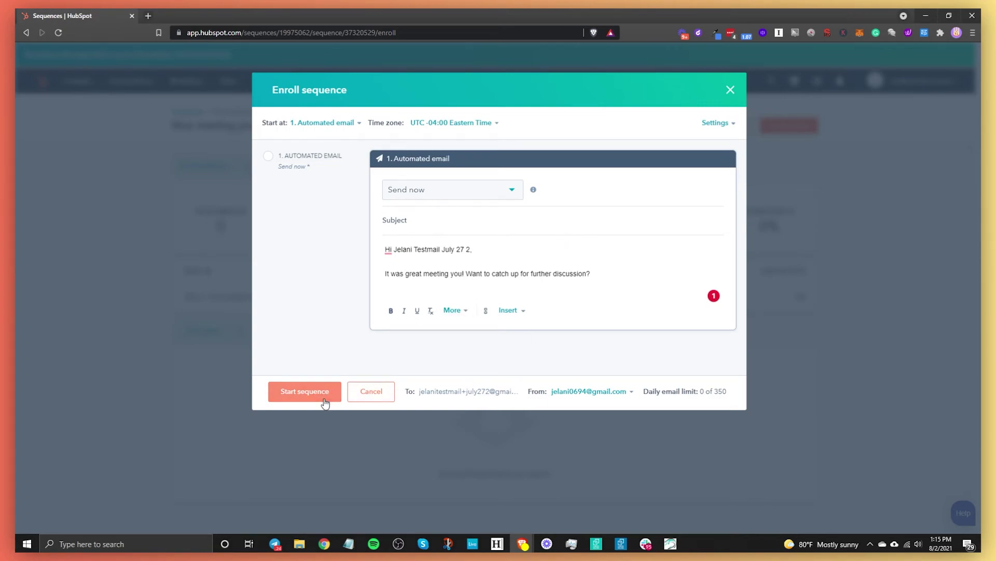
{"action": "left_click", "coordinate": [730, 91]}
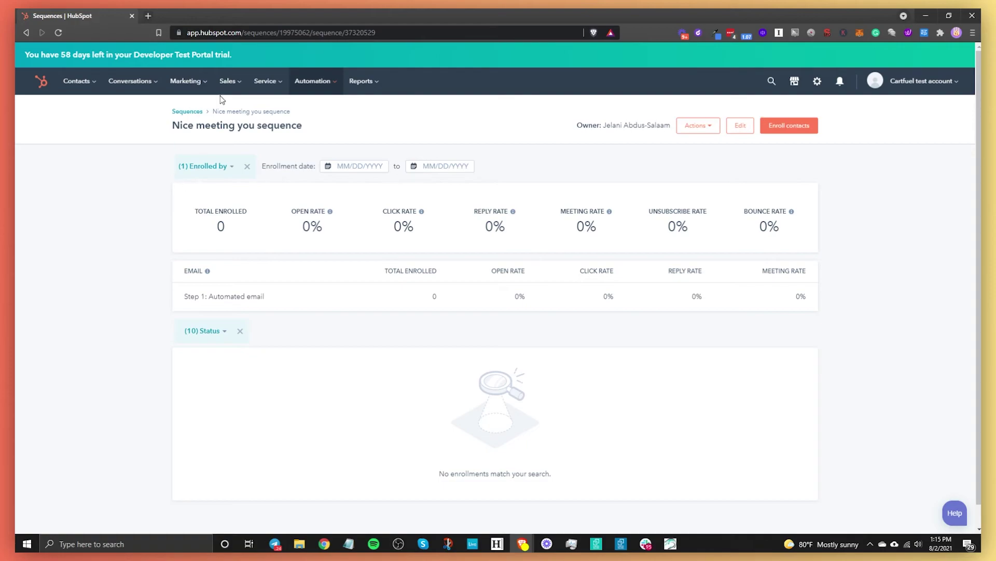
Step: Reopen the Nice meeting you sequence from the sequences overview list
{"action": "mouse_move", "coordinate": [313, 81]}
{"action": "left_click", "coordinate": [314, 115]}
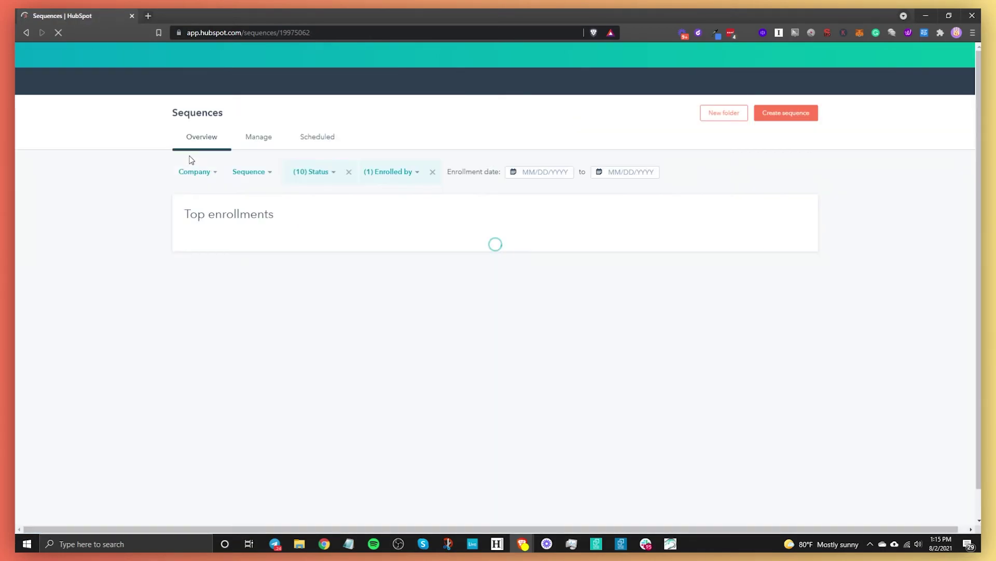
{"action": "left_click", "coordinate": [264, 137]}
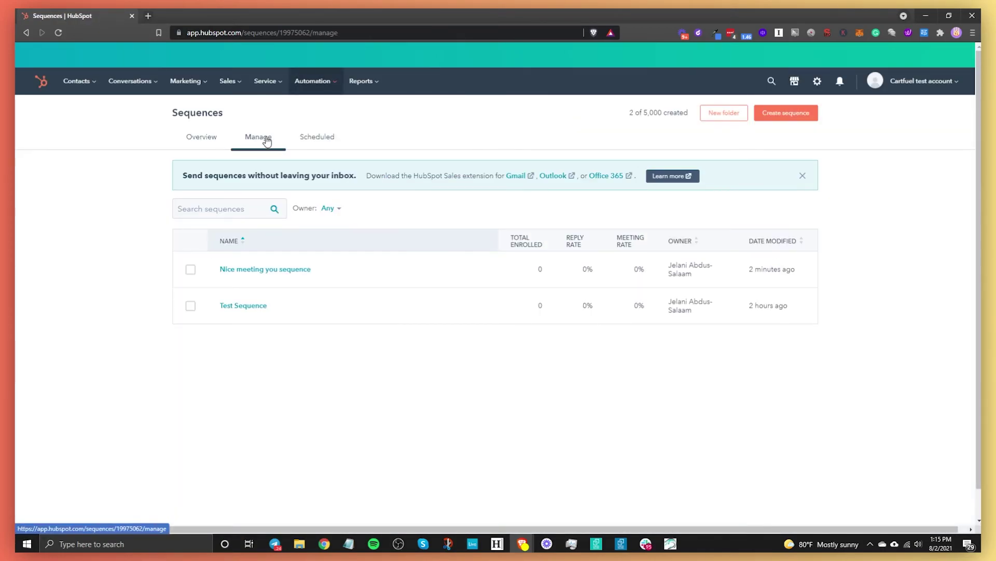
{"action": "left_click", "coordinate": [266, 268]}
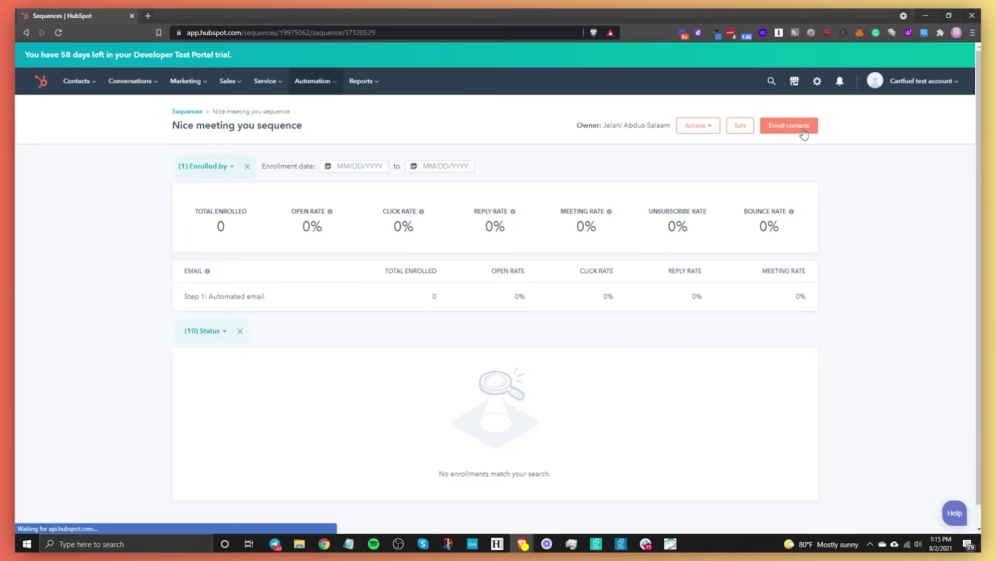
Step: Start a new email draft addressed to the test contact from their record
{"action": "left_click", "coordinate": [804, 126]}
{"action": "left_click", "coordinate": [967, 58]}
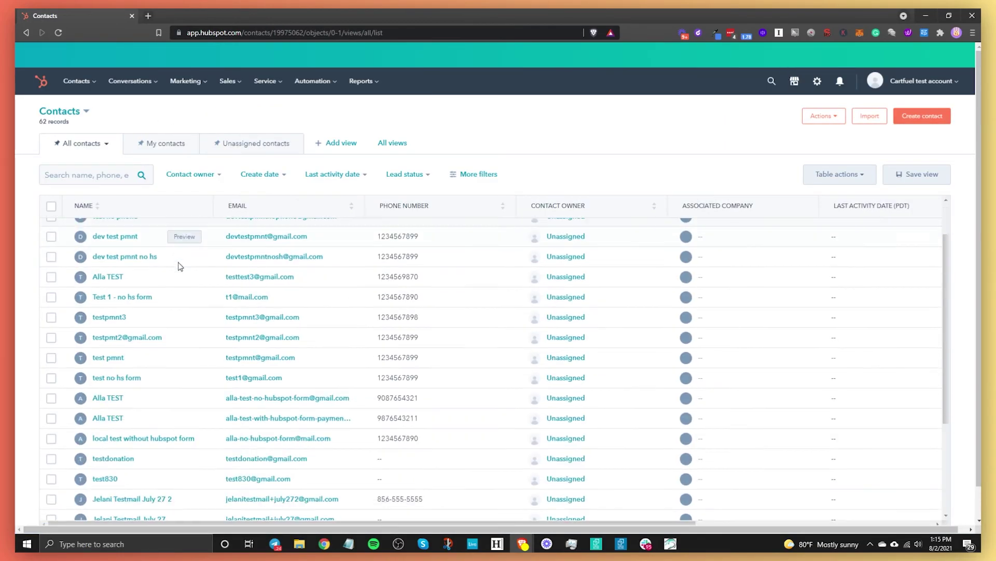
{"action": "scroll", "coordinate": [180, 266], "scroll_direction": "down", "scroll_amount": 3}
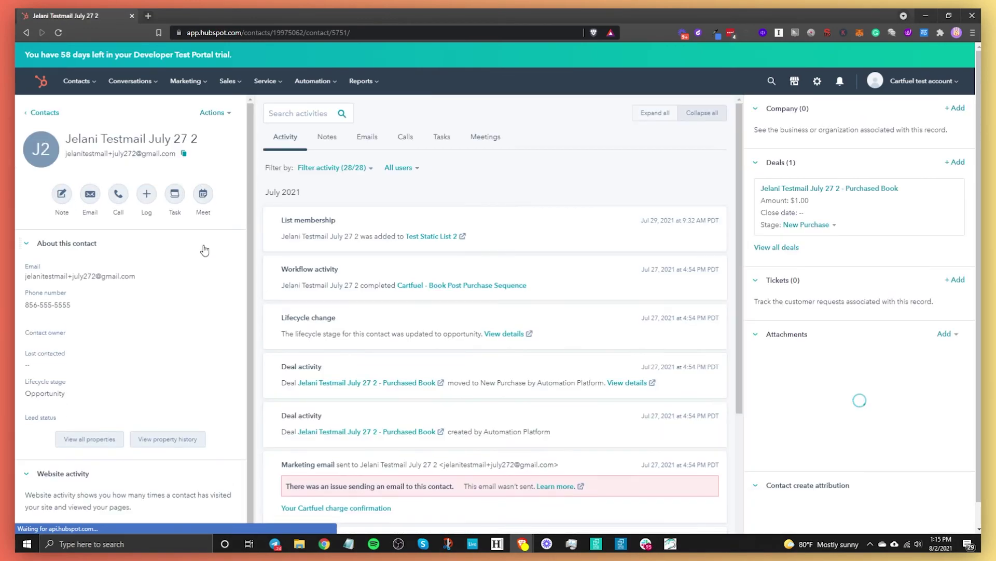
{"action": "left_click", "coordinate": [89, 197]}
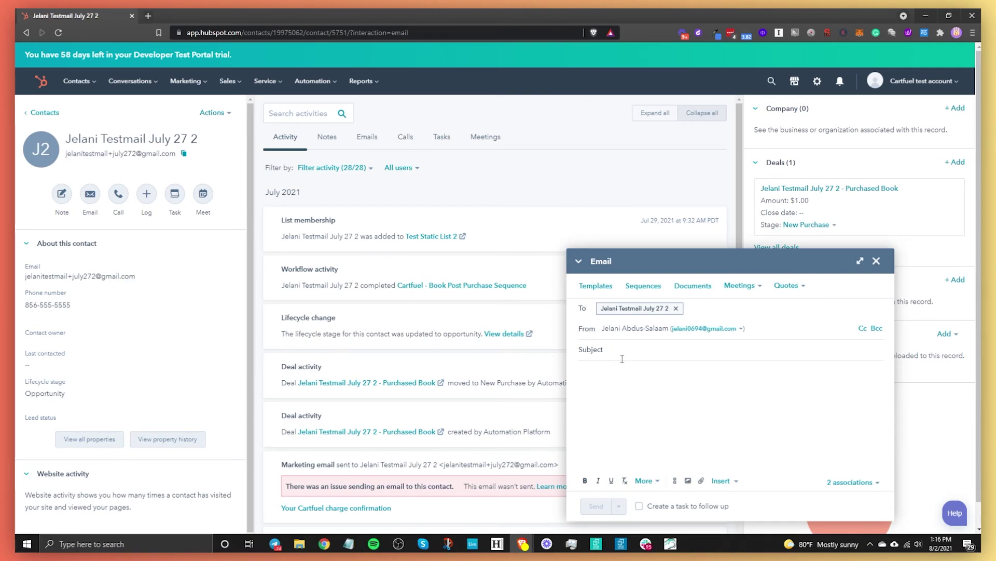
Step: From the email draft's Sequences option, select Nice meeting you sequence for this contact
{"action": "left_click", "coordinate": [645, 287]}
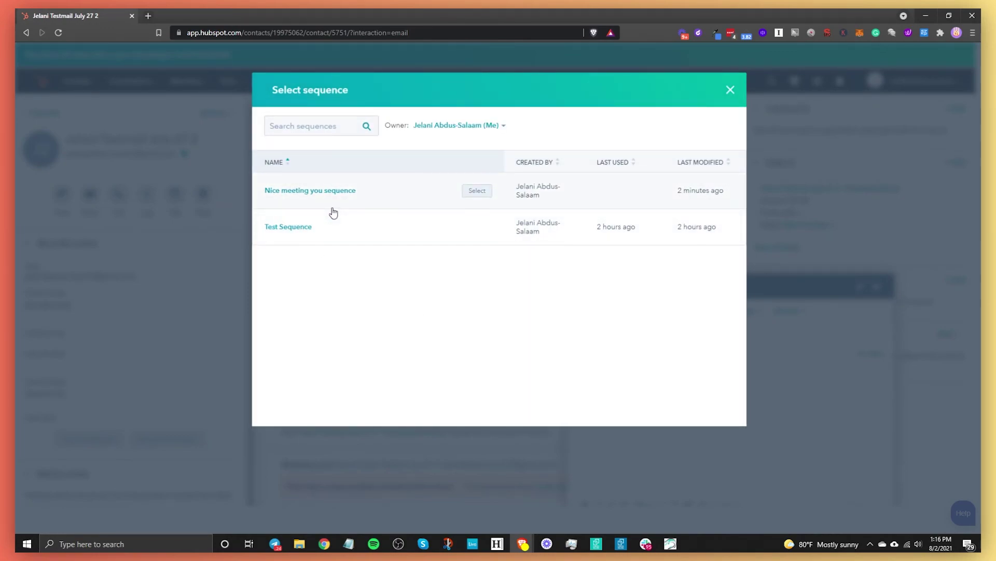
{"action": "left_click", "coordinate": [470, 193]}
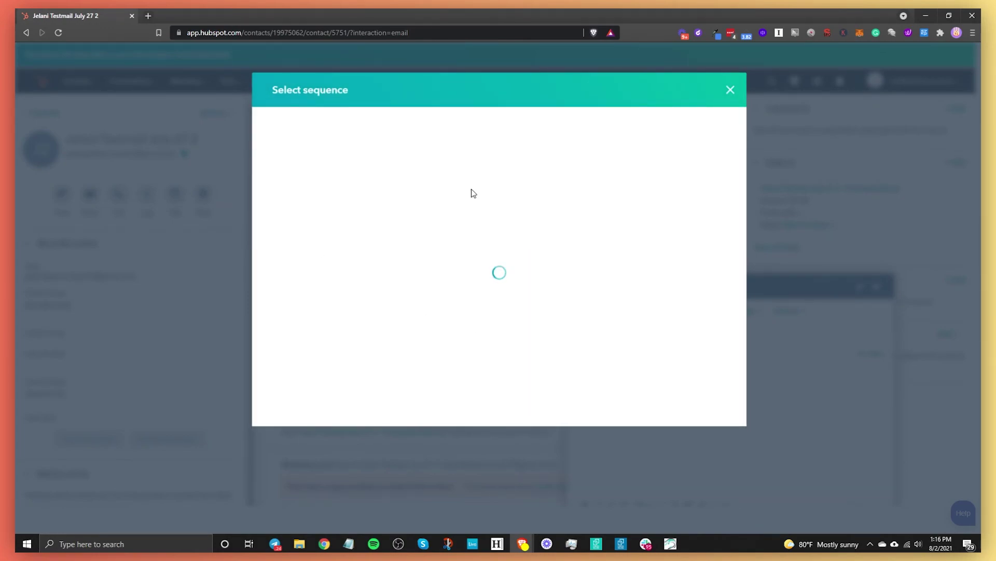